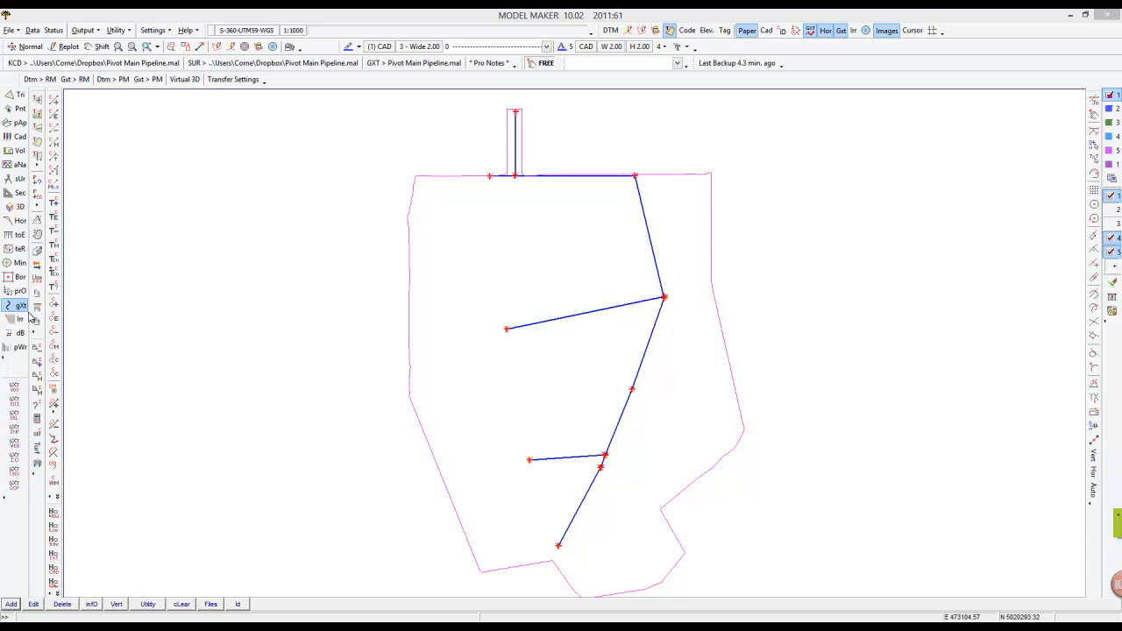
Change the pen of the main pipeline string to pen 6 (magenta) using String Attributes.
click(93, 604)
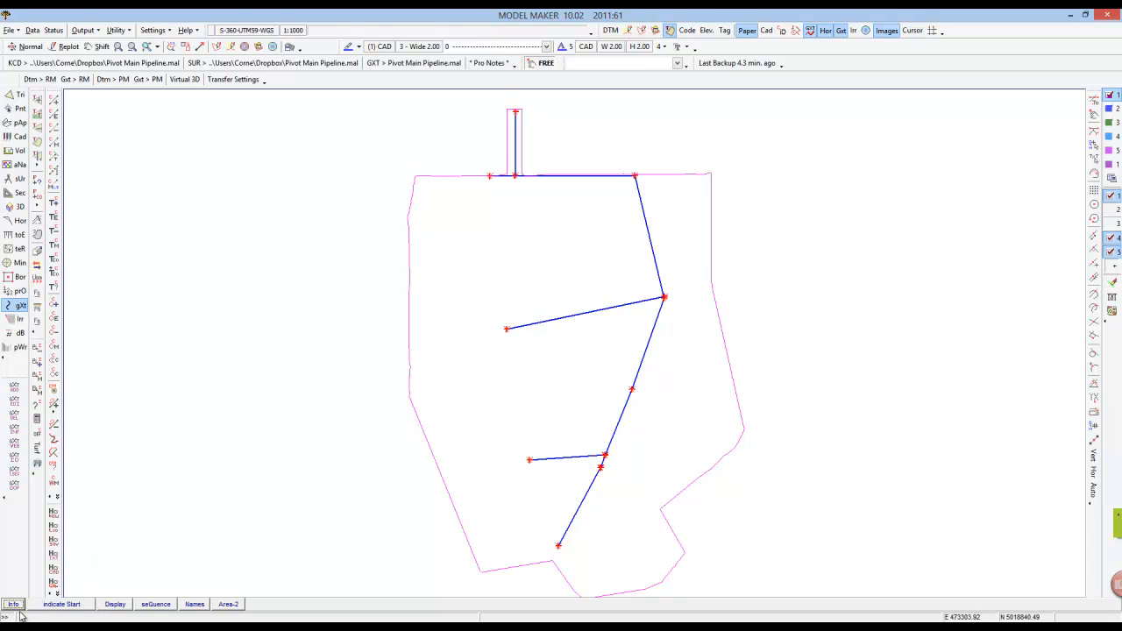
key(Escape)
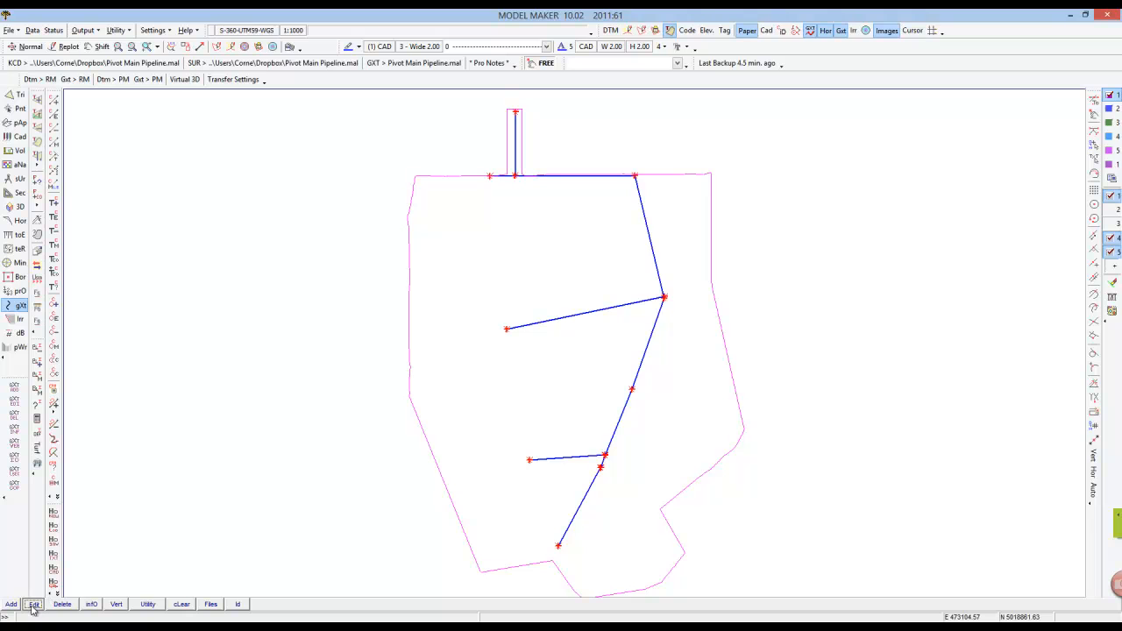
click(33, 604)
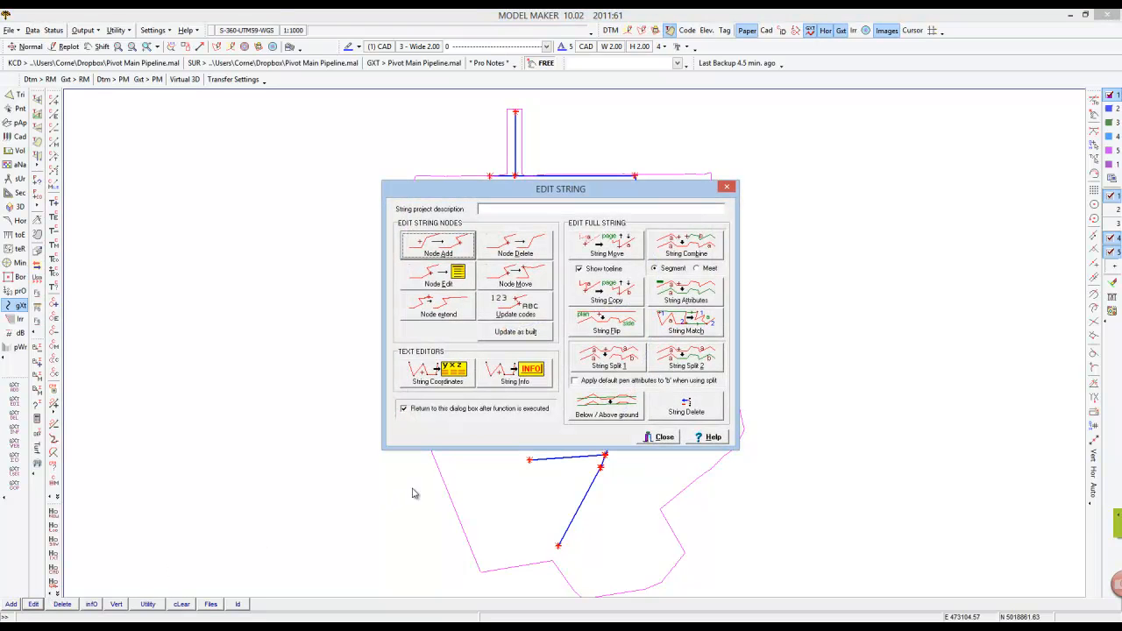
click(685, 290)
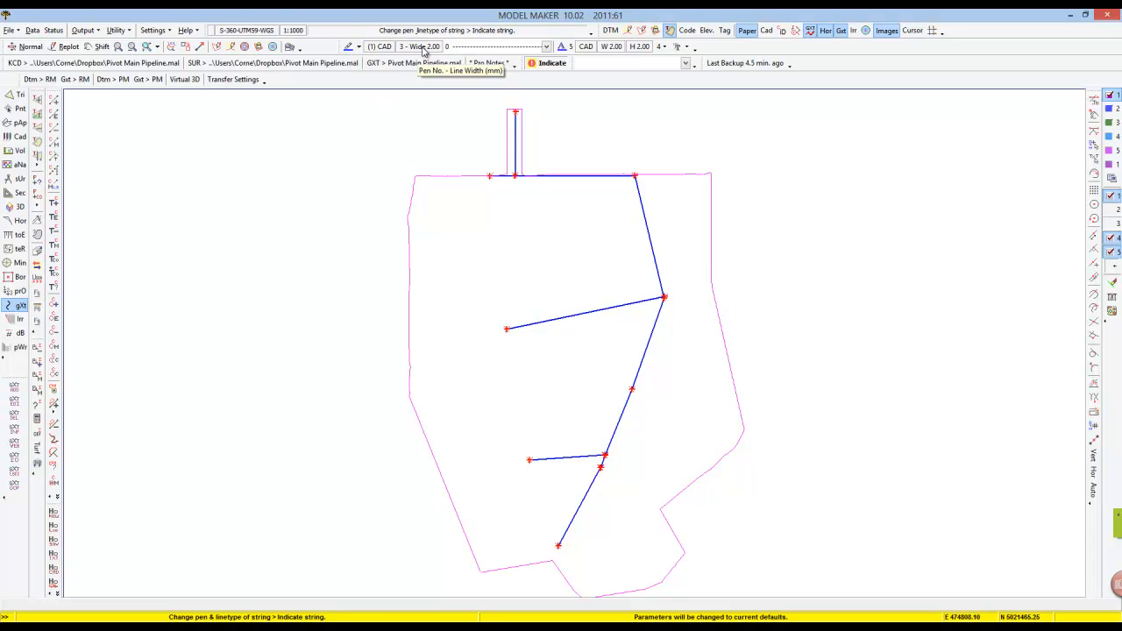
click(360, 46)
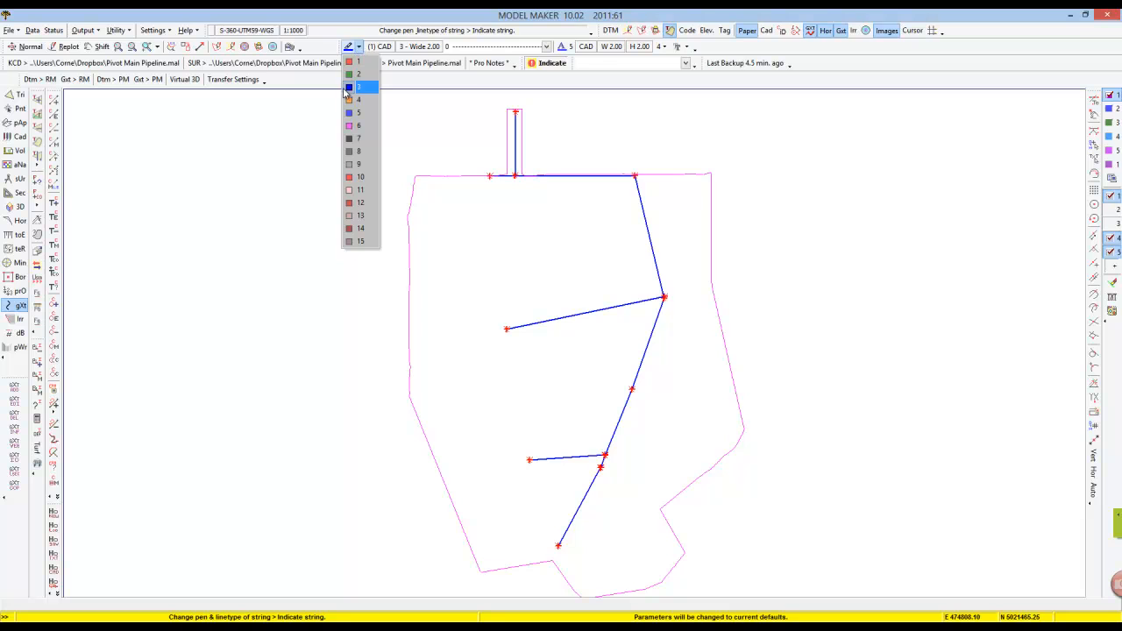
click(348, 128)
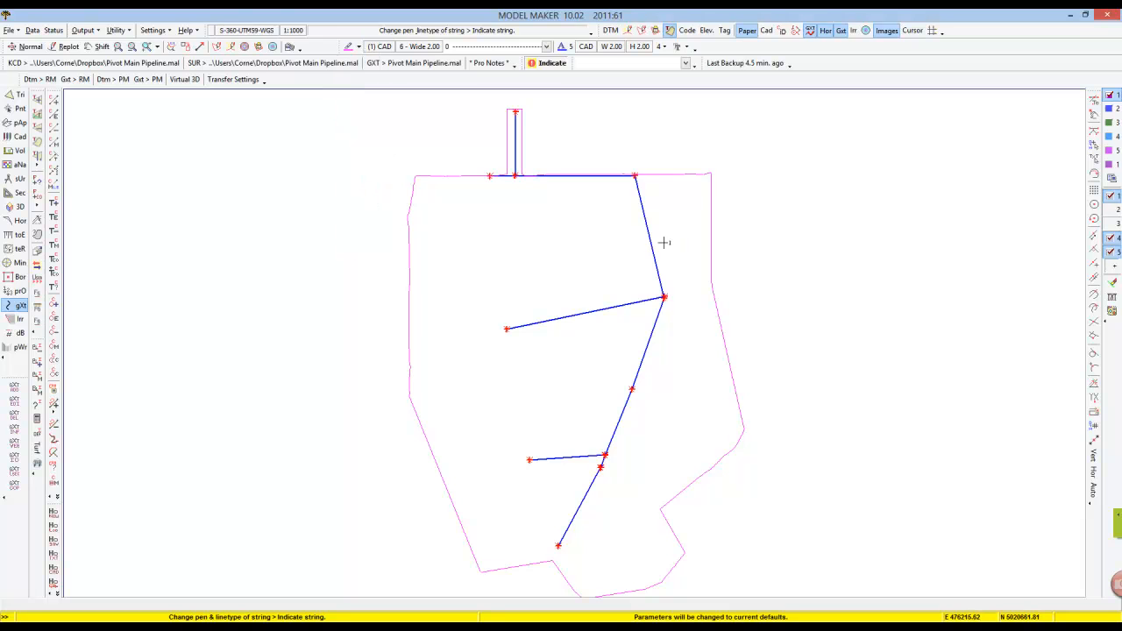
click(646, 224)
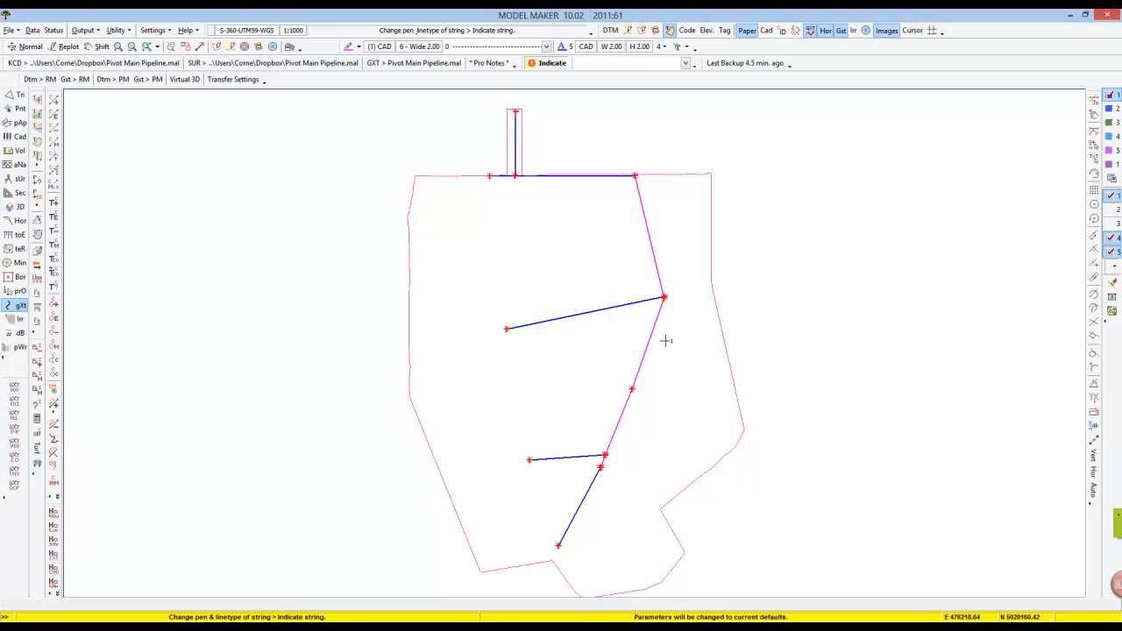
Set the pen of the header and the two lateral strings to pen 2 (green).
click(360, 48)
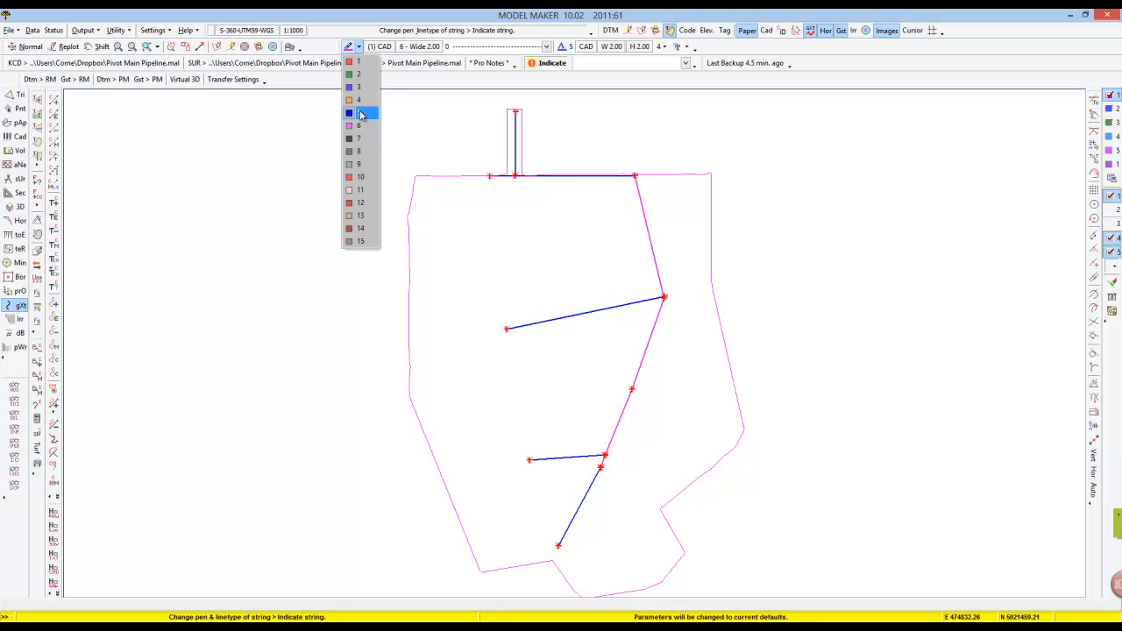
click(359, 74)
click(552, 176)
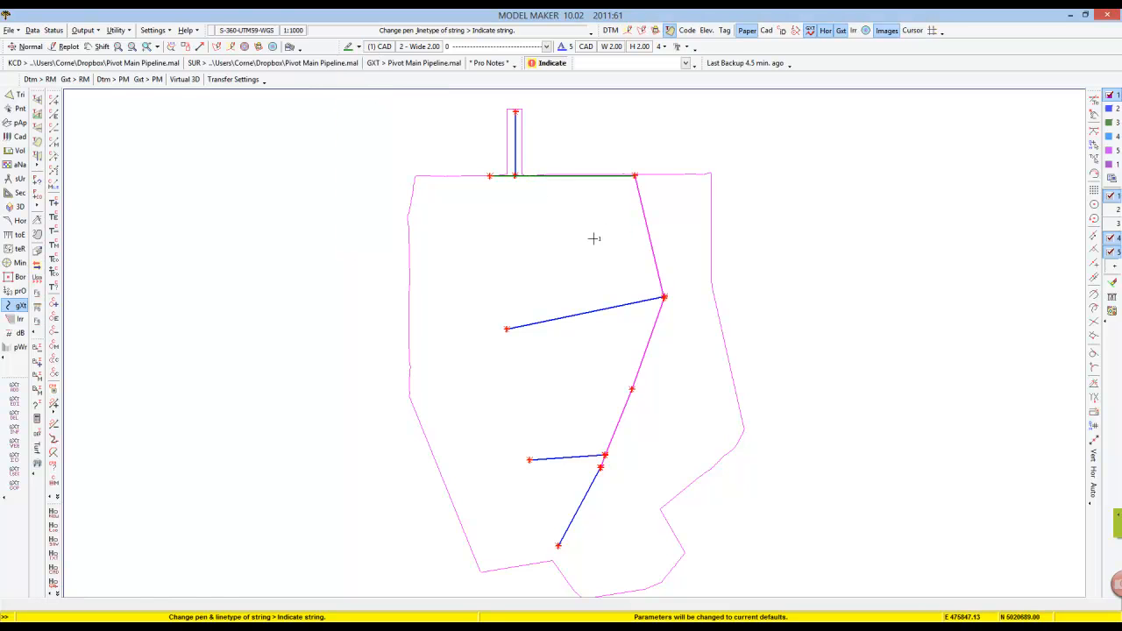
click(618, 306)
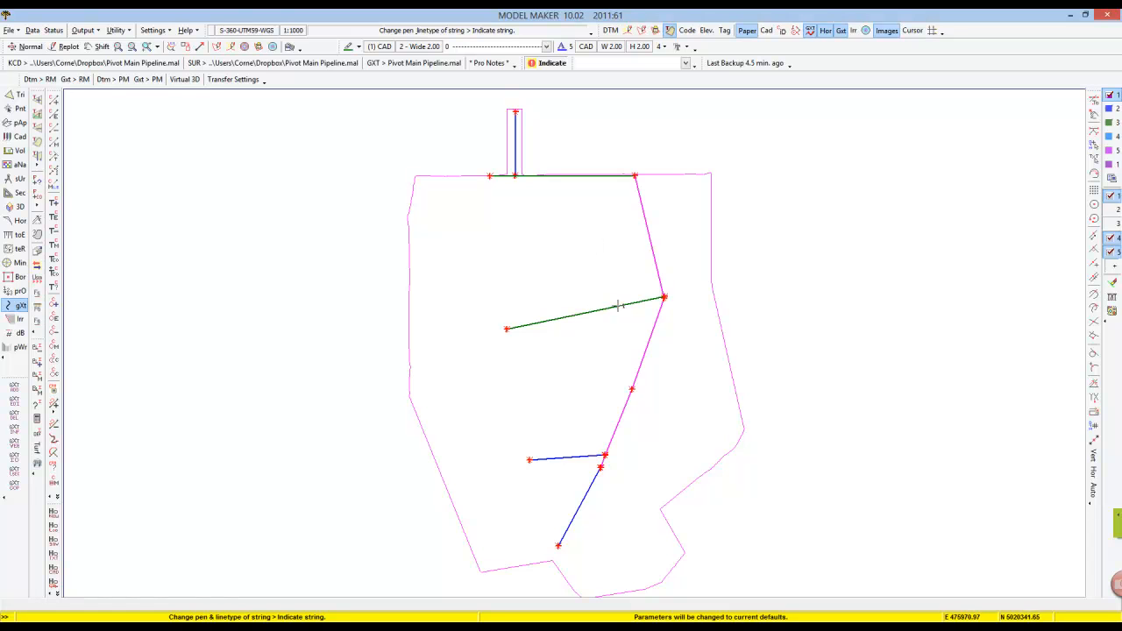
click(578, 459)
right_click(630, 475)
click(655, 439)
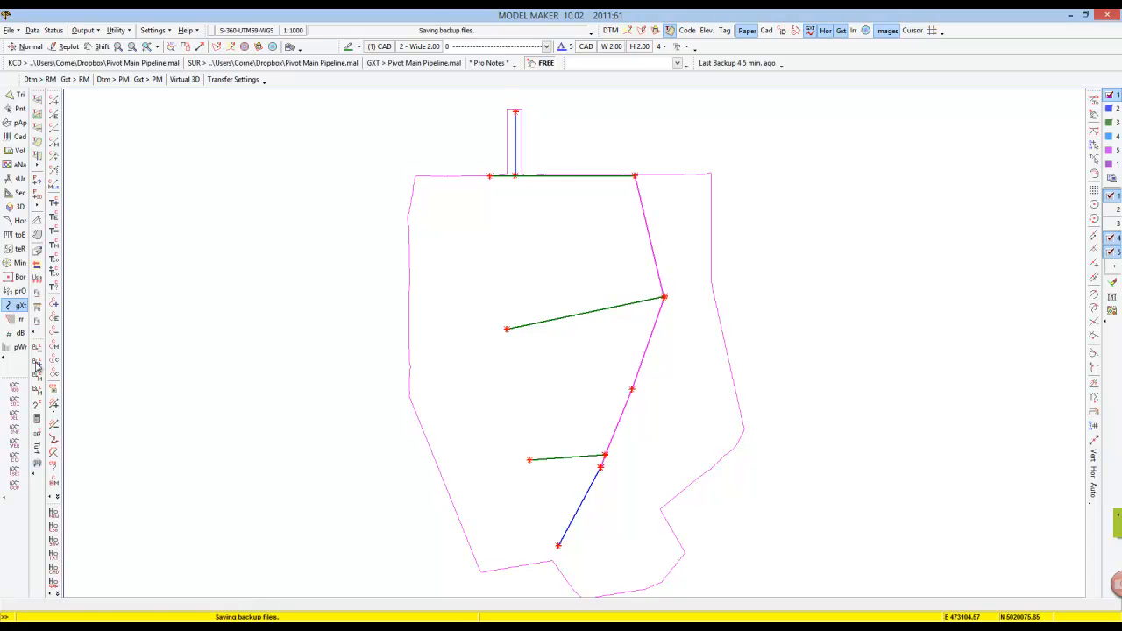
Combine the lower blue pipe segment with the magenta main line into one string, using the Meet option.
click(33, 604)
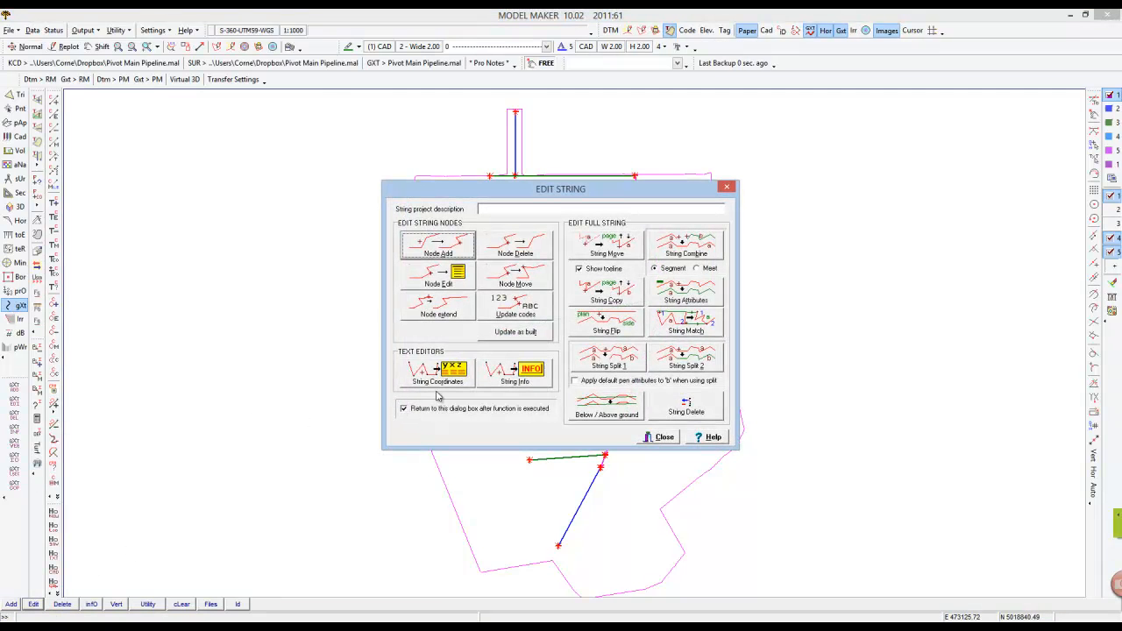
click(701, 254)
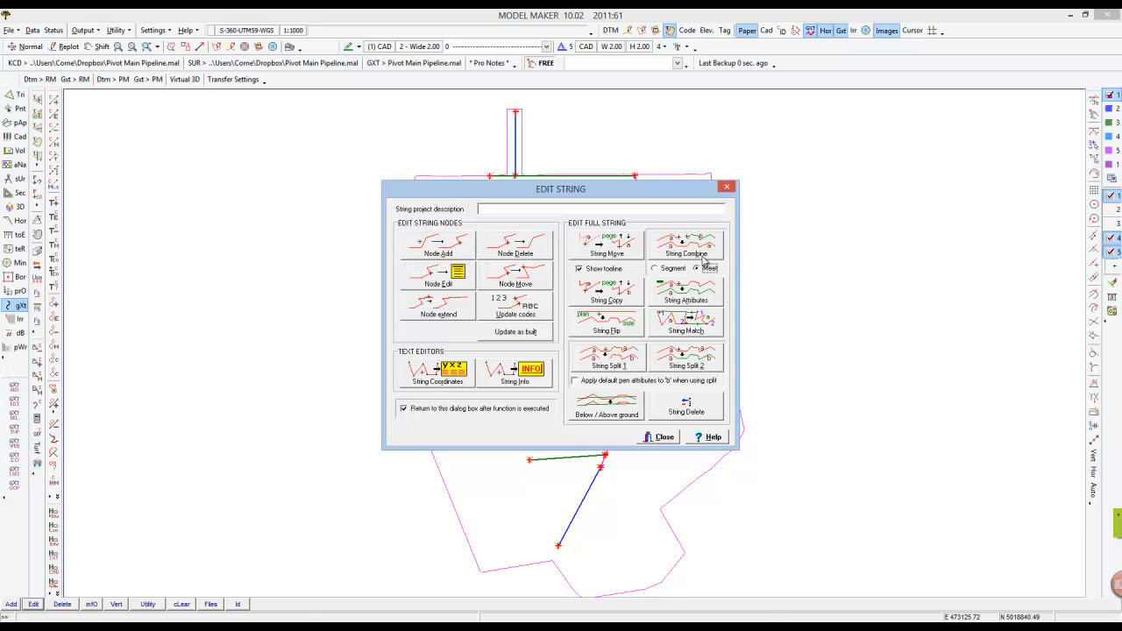
click(639, 186)
click(629, 177)
scroll(644, 201, up, 1)
scroll(641, 221, down, 1)
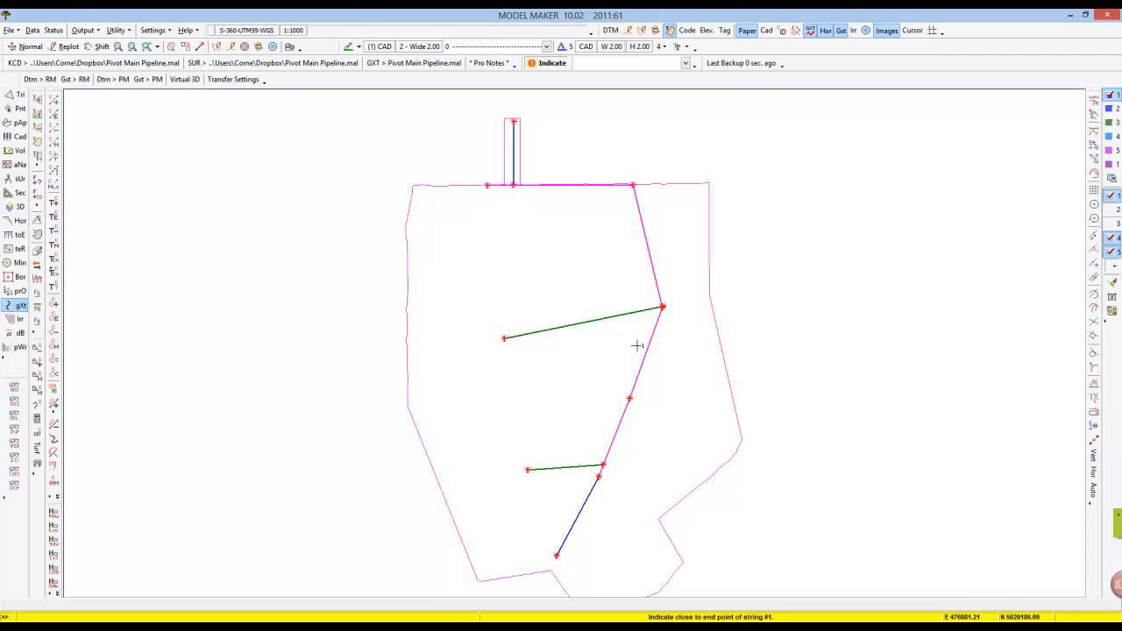
scroll(589, 489, up, 2)
scroll(643, 468, up, 2)
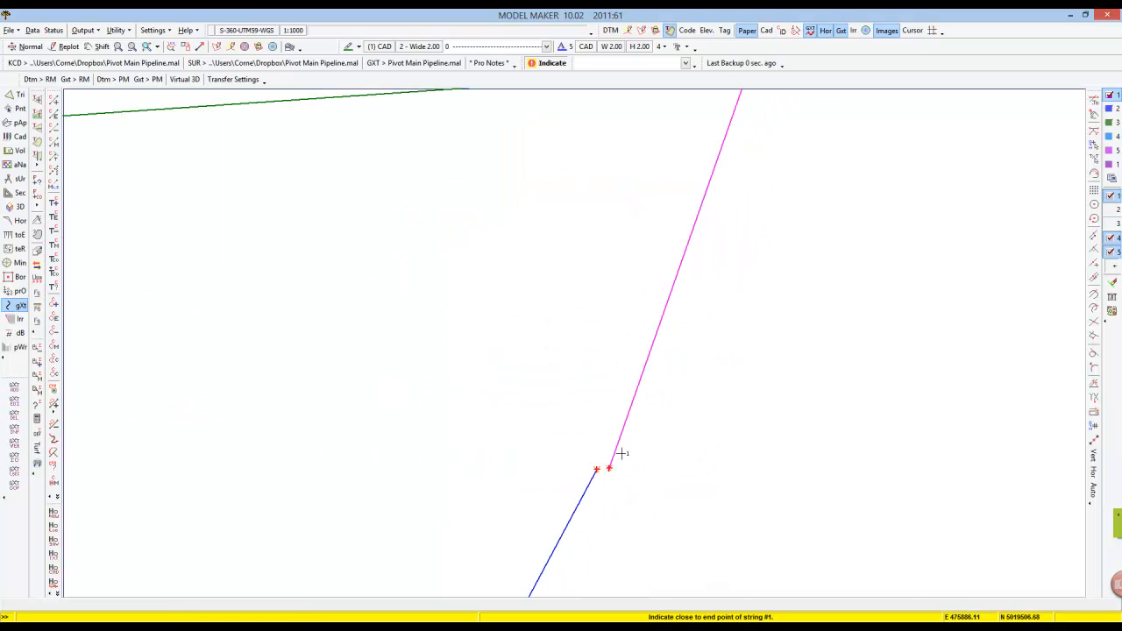
click(609, 482)
right_click(624, 463)
Move the upper lateral's end node onto the main line, taking its elevation from the intersecting string.
scroll(643, 471, down, 4)
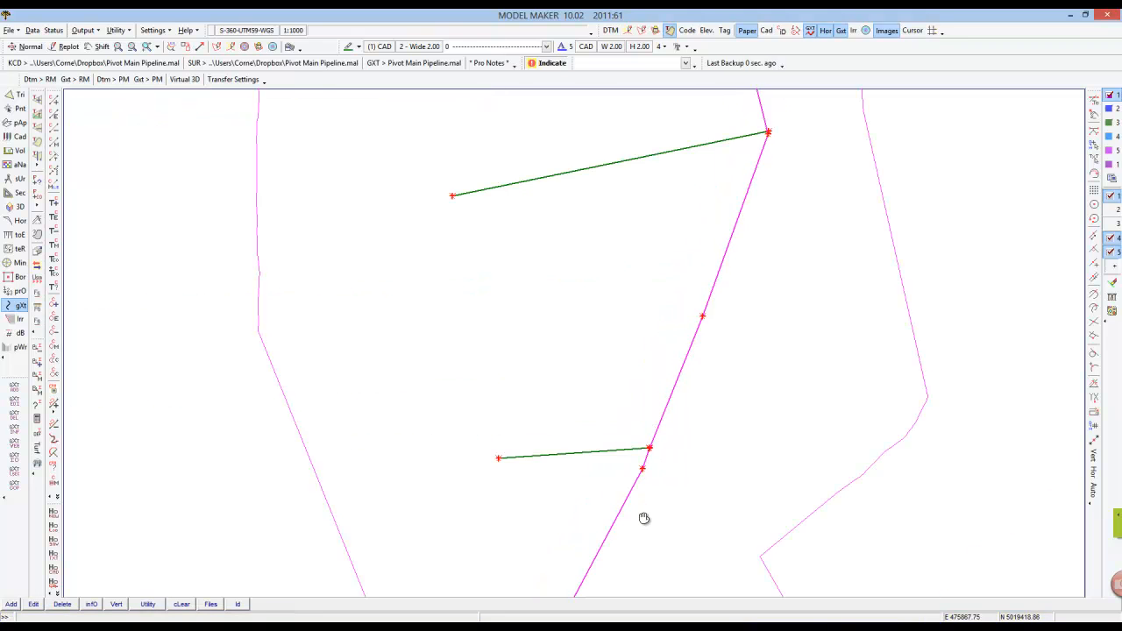
scroll(563, 361, down, 1)
scroll(599, 261, up, 1)
scroll(600, 262, down, 1)
middle_drag(569, 151, 641, 350)
scroll(653, 395, up, 3)
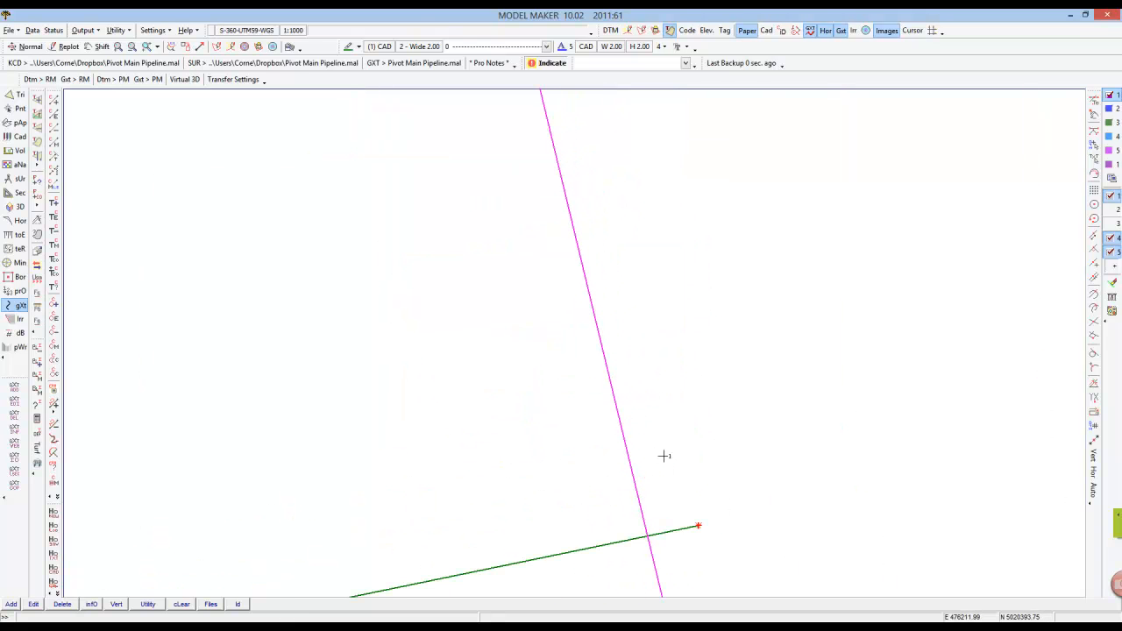
click(663, 455)
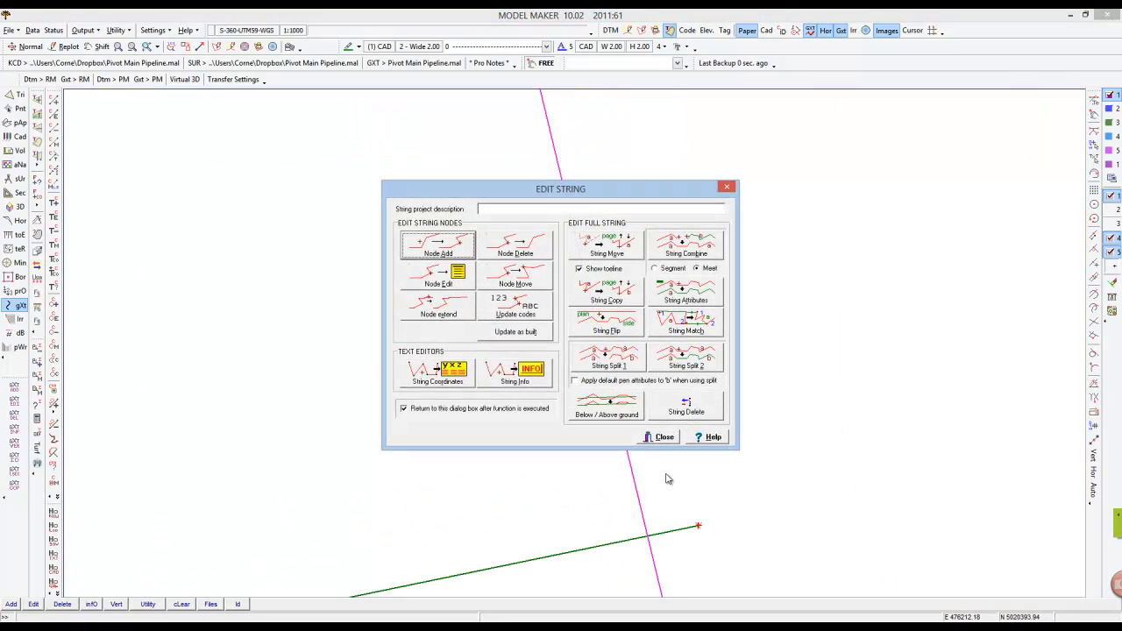
click(516, 278)
click(698, 527)
middle_drag(681, 588, 484, 126)
click(1096, 128)
click(472, 157)
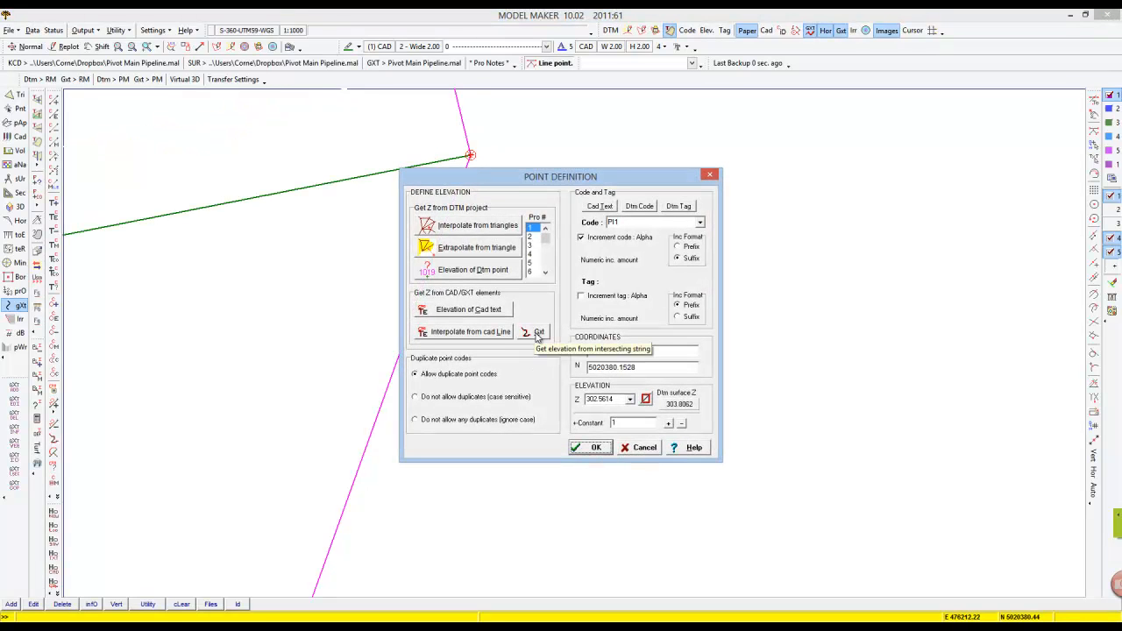
click(538, 333)
click(472, 176)
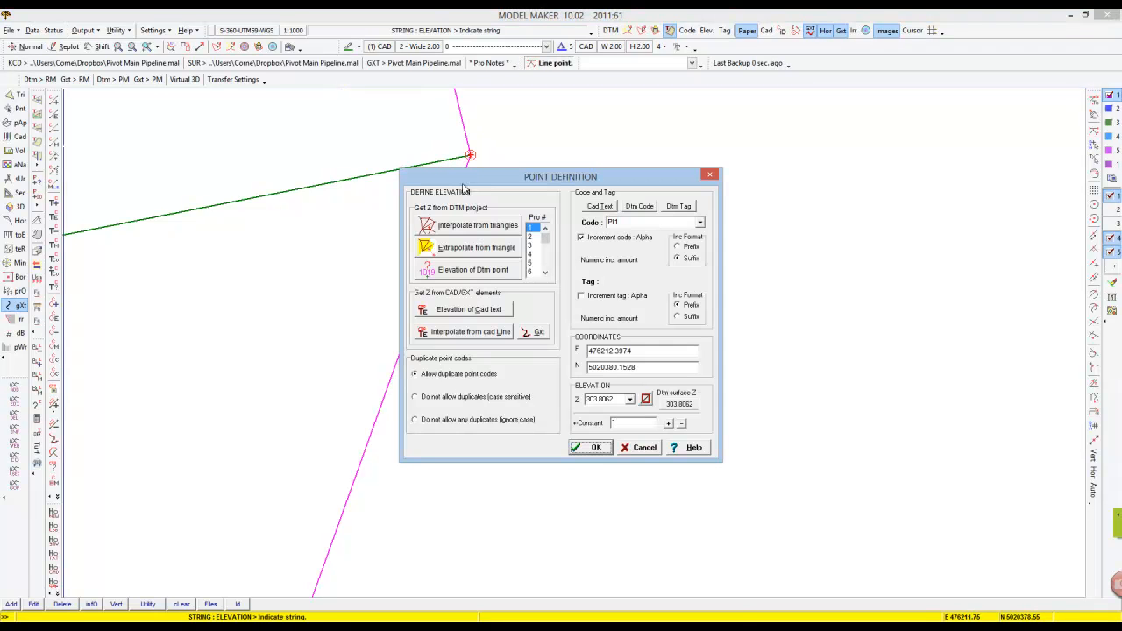
click(599, 446)
Move the lower lateral's end node onto the main line, taking its elevation from the intersecting string.
scroll(513, 392, down, 6)
right_click(514, 394)
scroll(516, 419, up, 5)
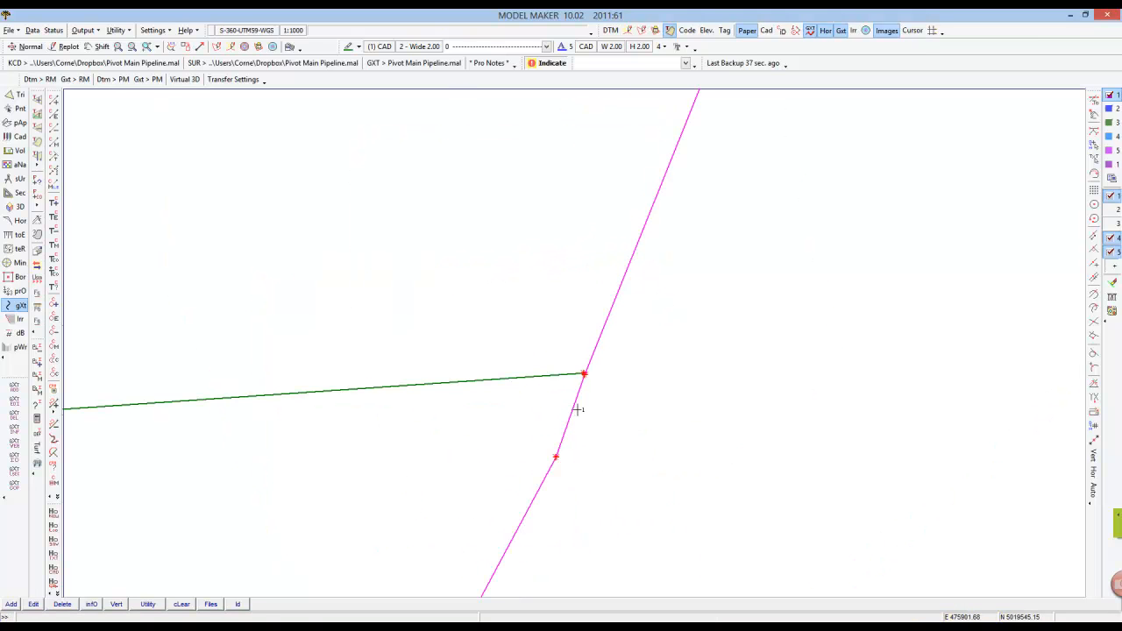
scroll(578, 384, up, 3)
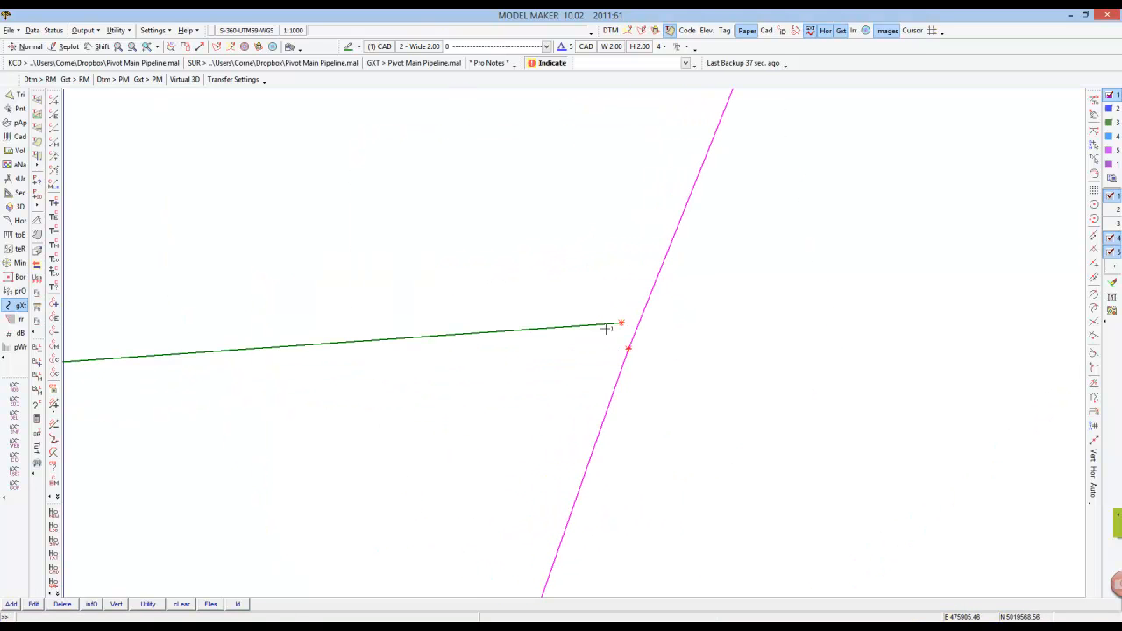
click(619, 324)
click(630, 351)
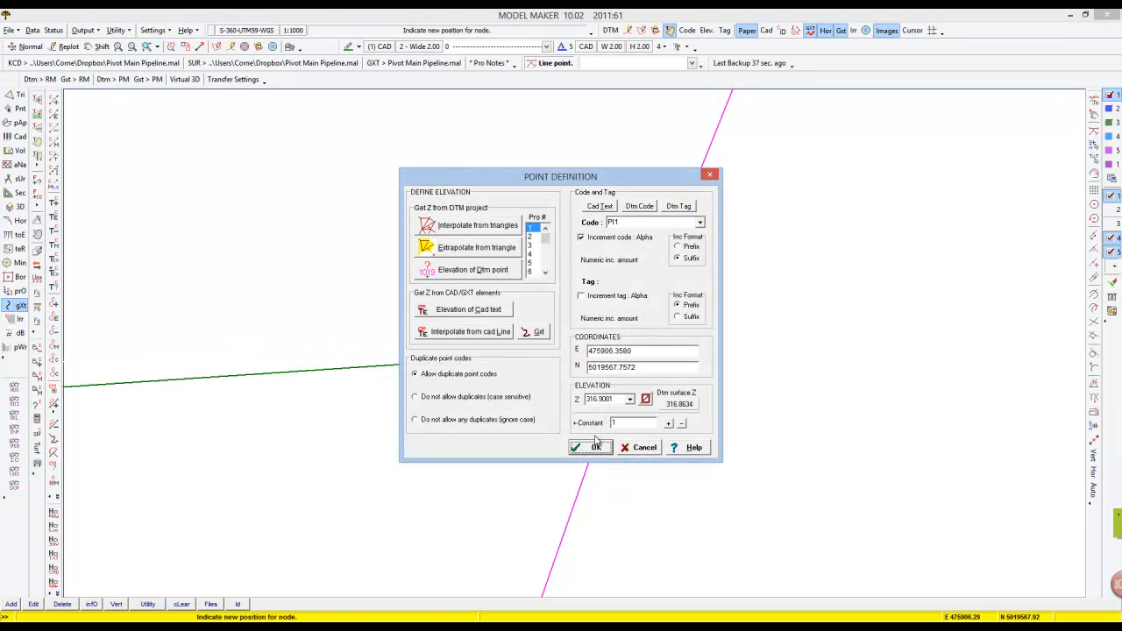
click(536, 333)
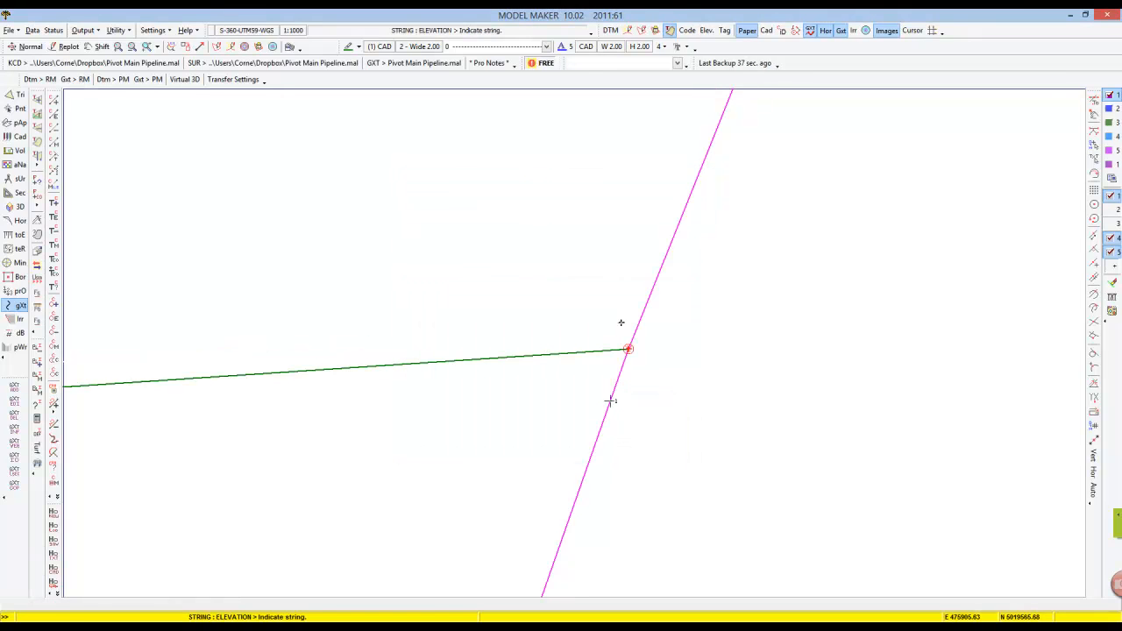
click(609, 399)
click(593, 449)
Add a node to the header string where it meets the vertical riser.
scroll(633, 398, down, 6)
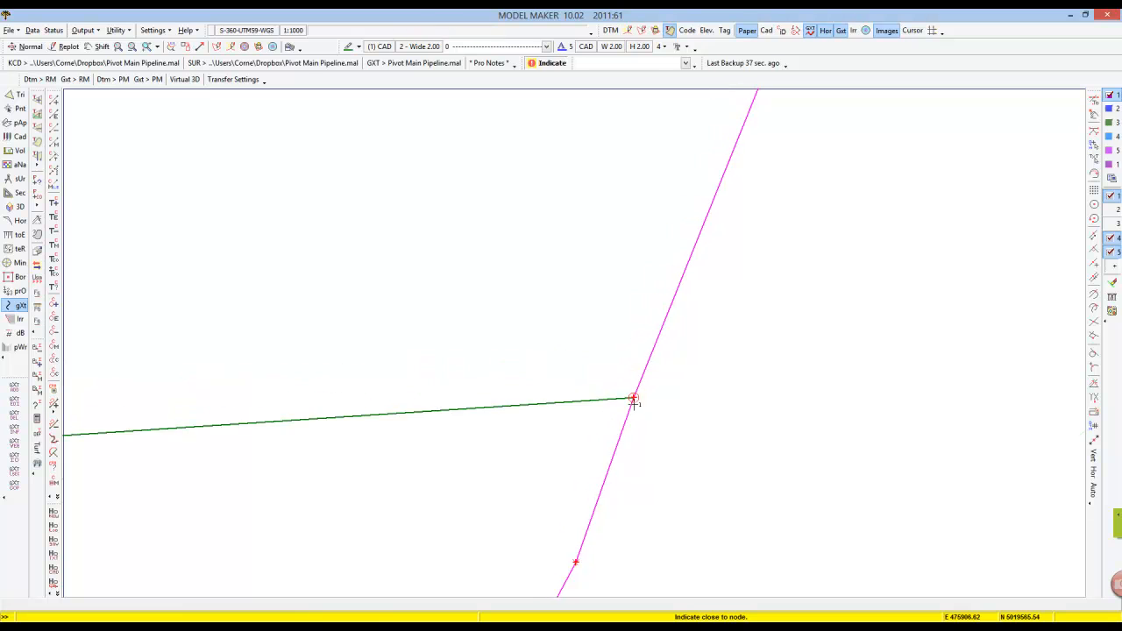
click(643, 368)
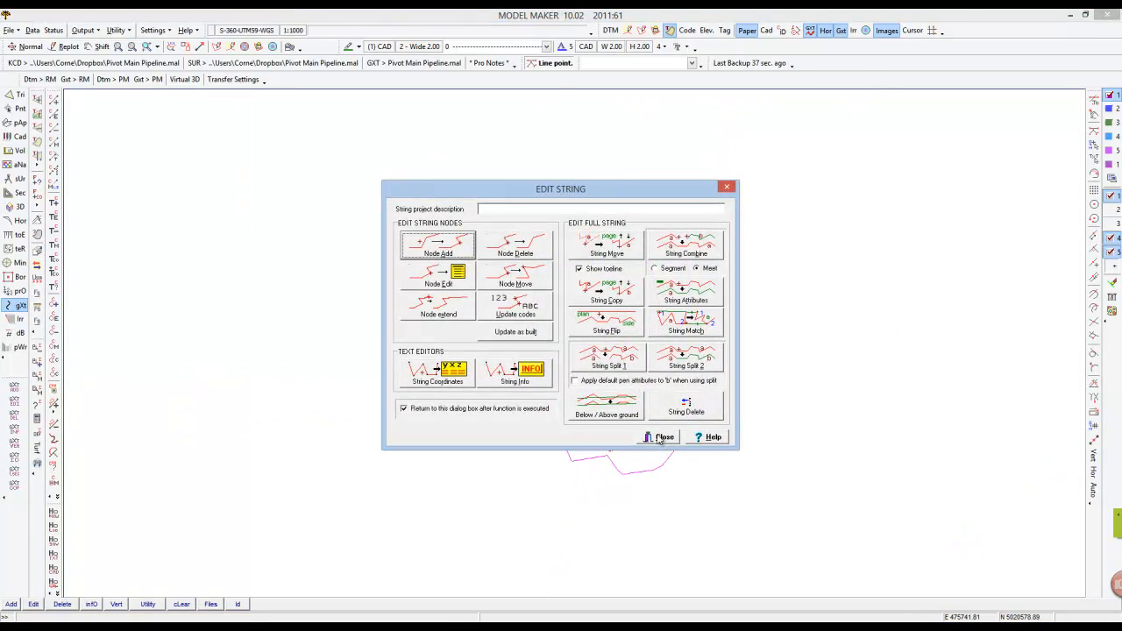
click(458, 255)
scroll(591, 280, up, 5)
middle_click(575, 104)
scroll(611, 328, up, 2)
click(489, 377)
click(890, 414)
right_click(1062, 377)
scroll(1062, 377, down, 3)
middle_click(1062, 377)
click(685, 349)
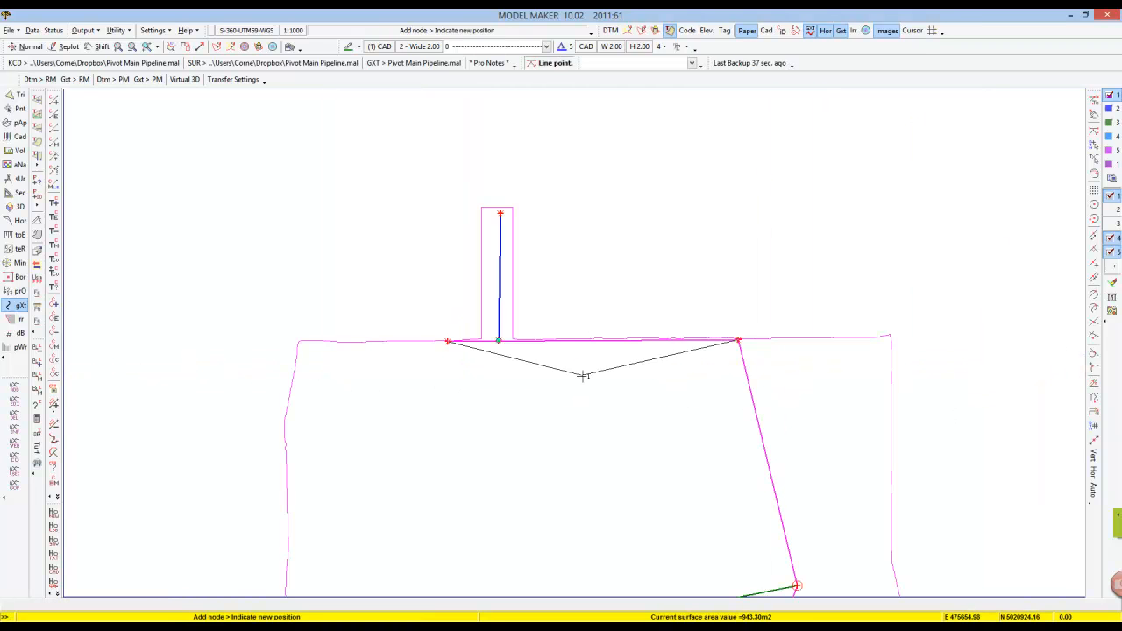
click(500, 347)
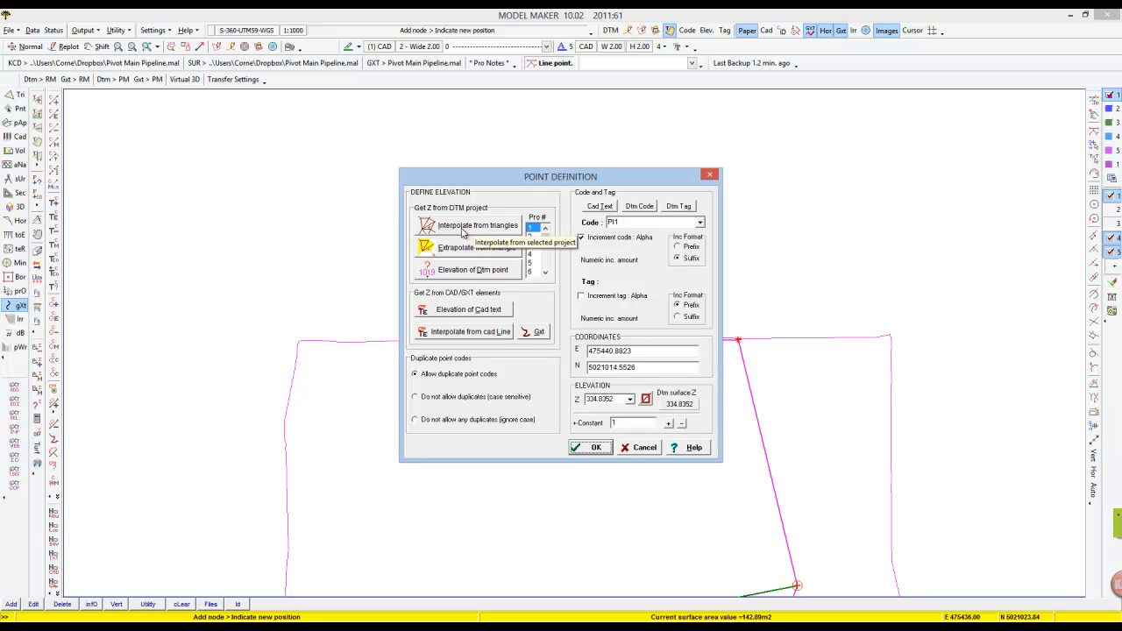
click(594, 449)
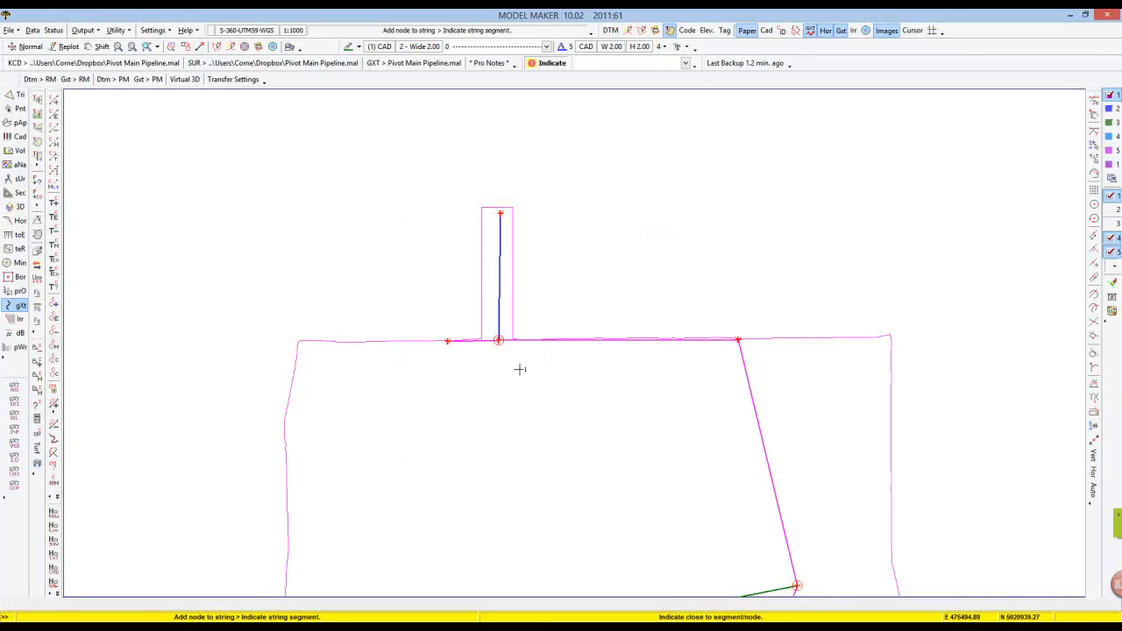
Add a node at the riser junction on the adjoining string, taking its elevation from the intersecting string.
click(482, 276)
click(495, 362)
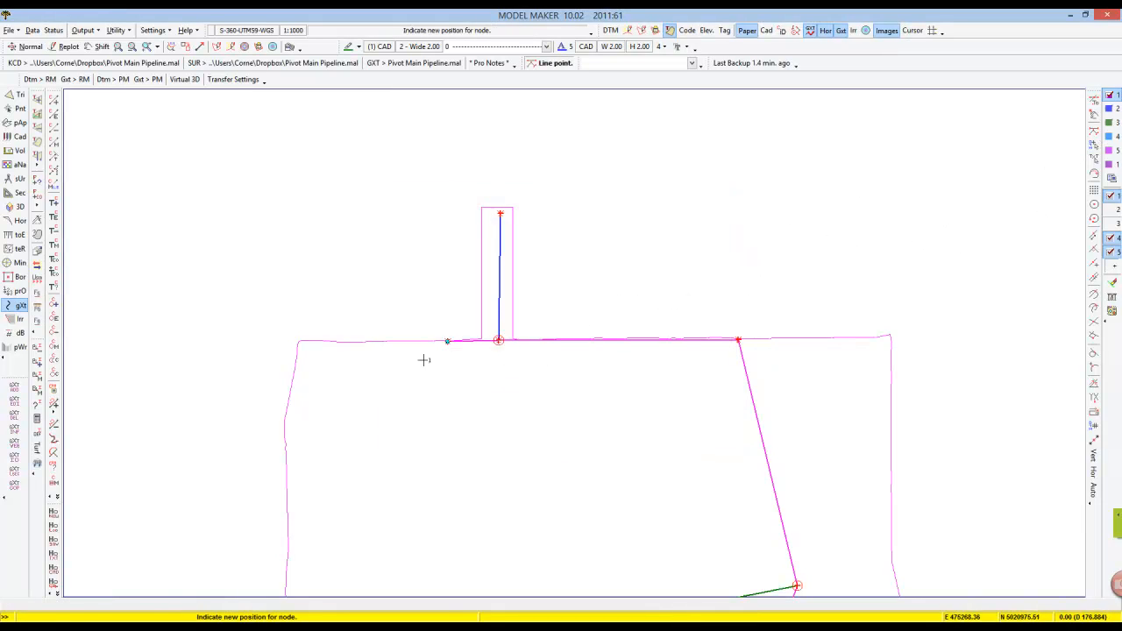
click(539, 340)
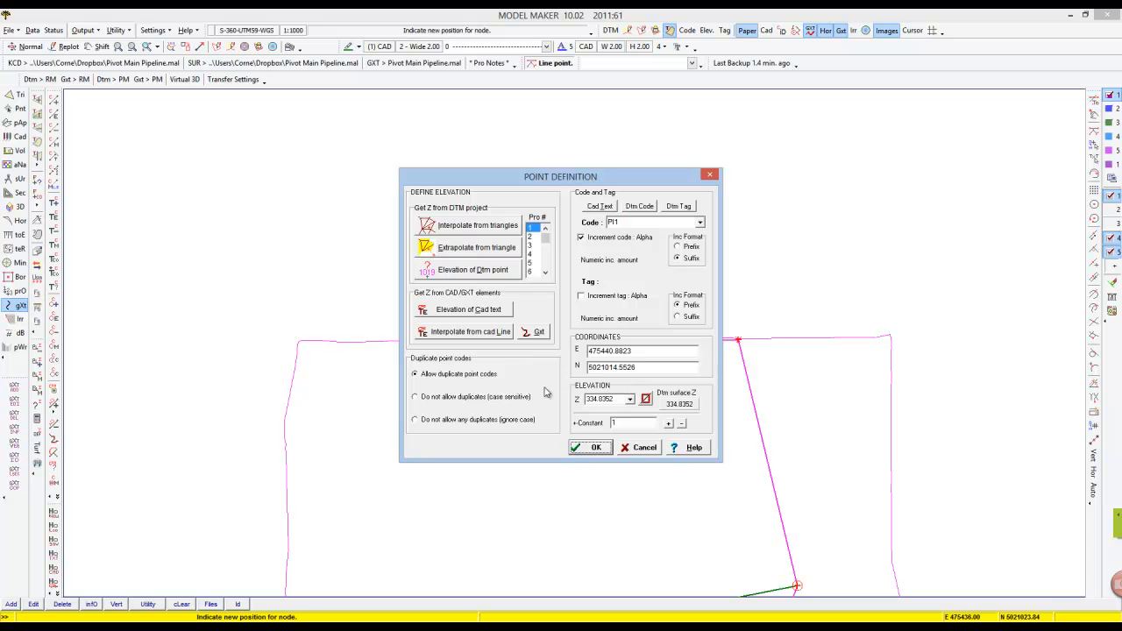
key(Return)
click(536, 341)
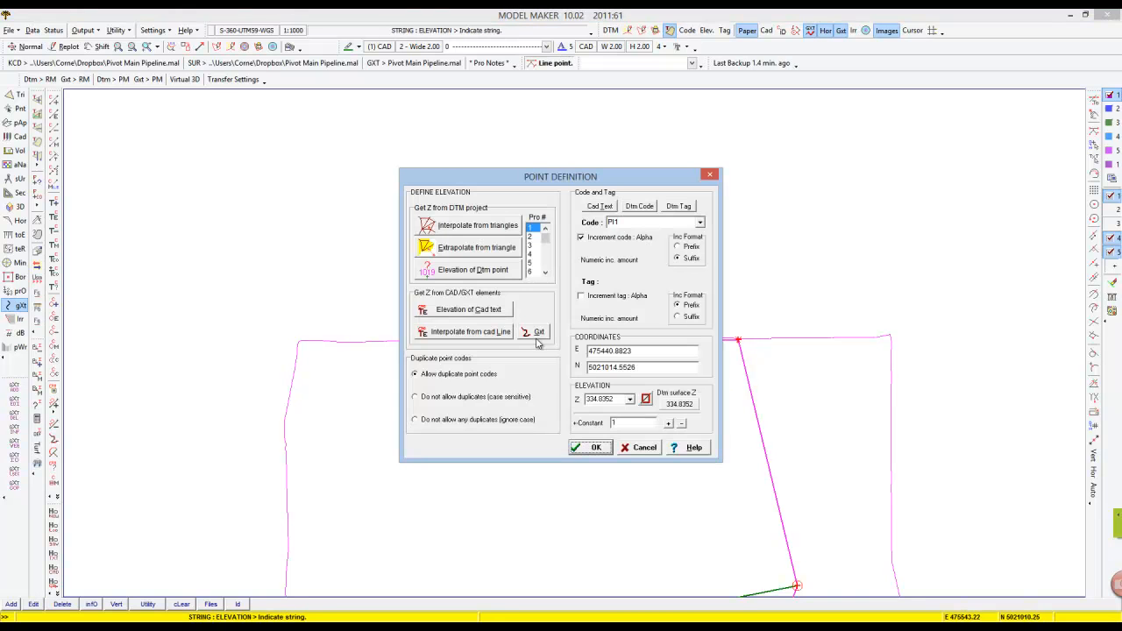
click(594, 450)
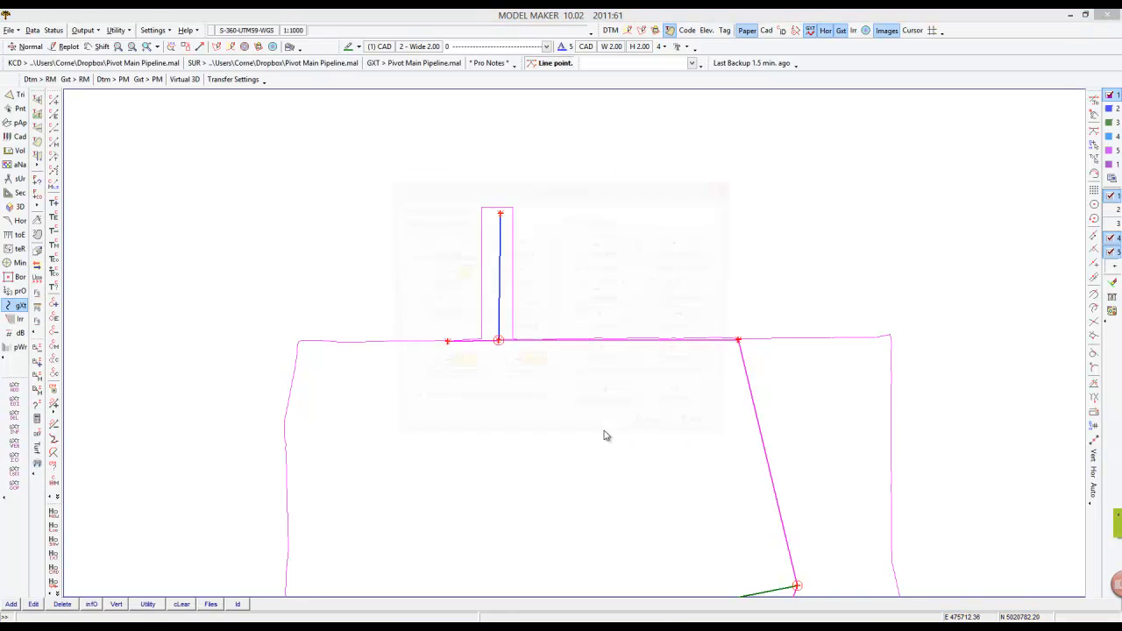
click(657, 437)
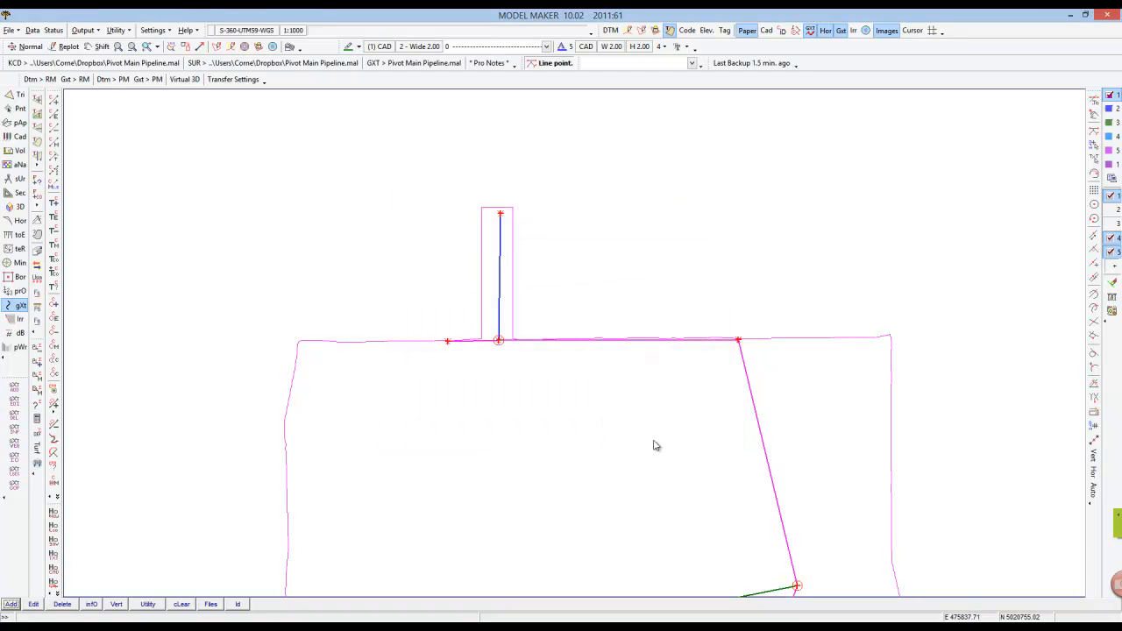
scroll(653, 446, down, 5)
scroll(649, 465, up, 3)
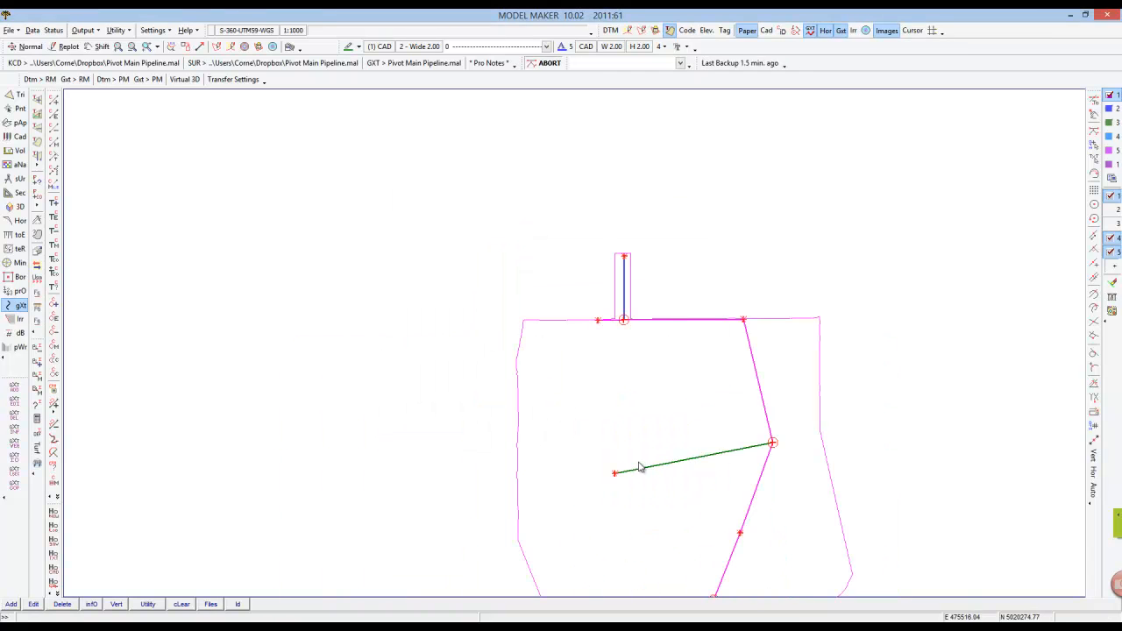
middle_click(688, 486)
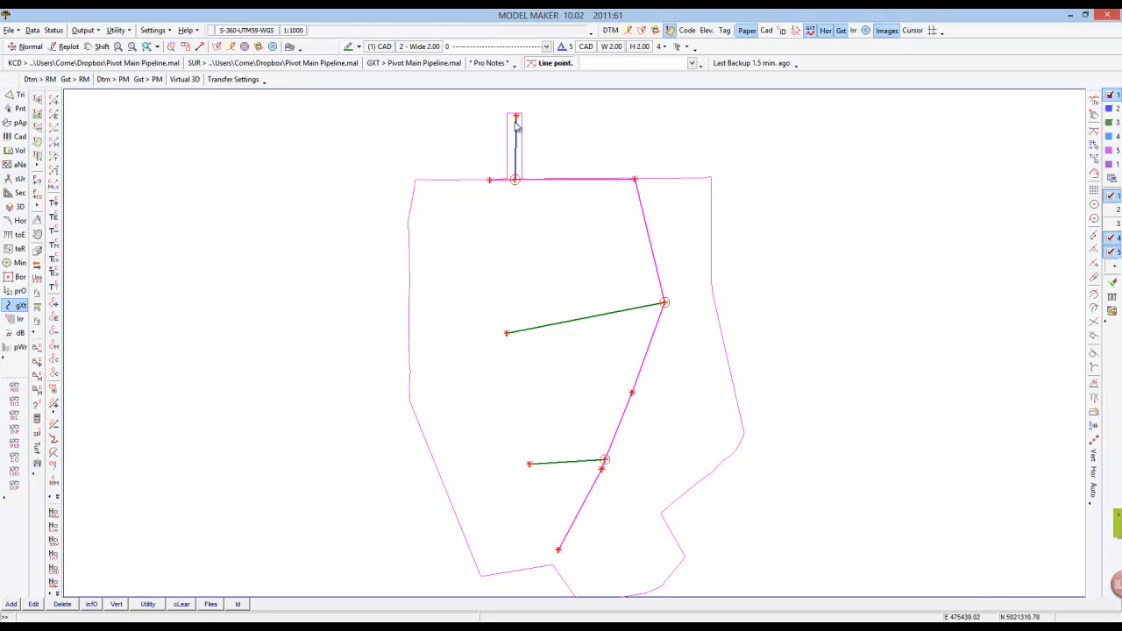
Show the terrain contours over the pipeline strings and inspect the riser junction at the header.
click(627, 30)
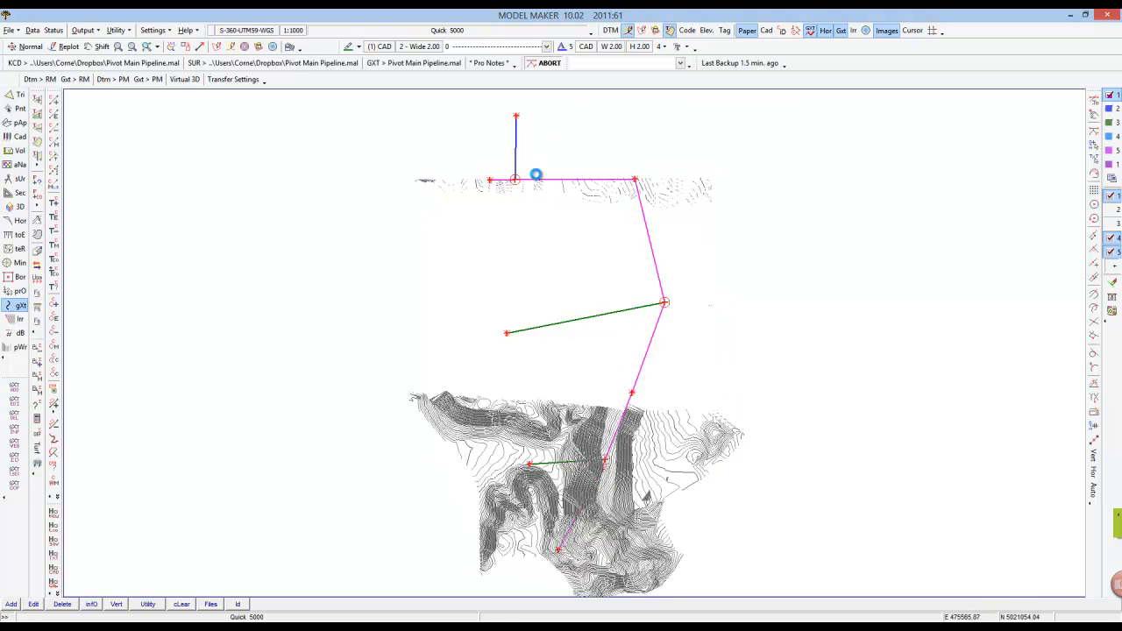
scroll(516, 171, up, 5)
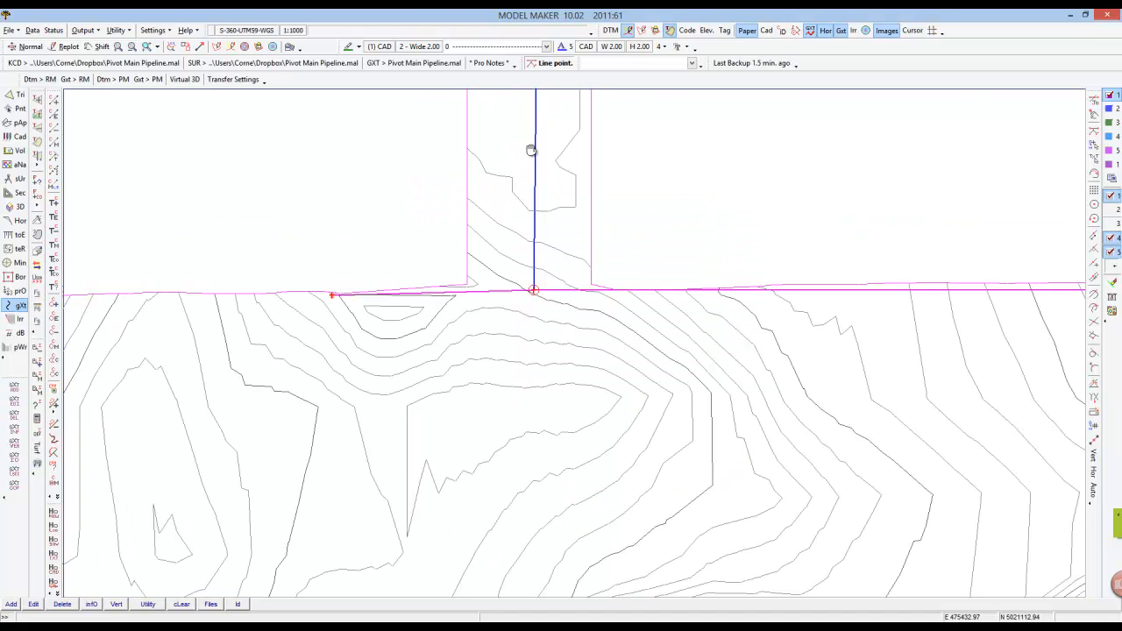
scroll(531, 151, up, 2)
scroll(602, 149, down, 5)
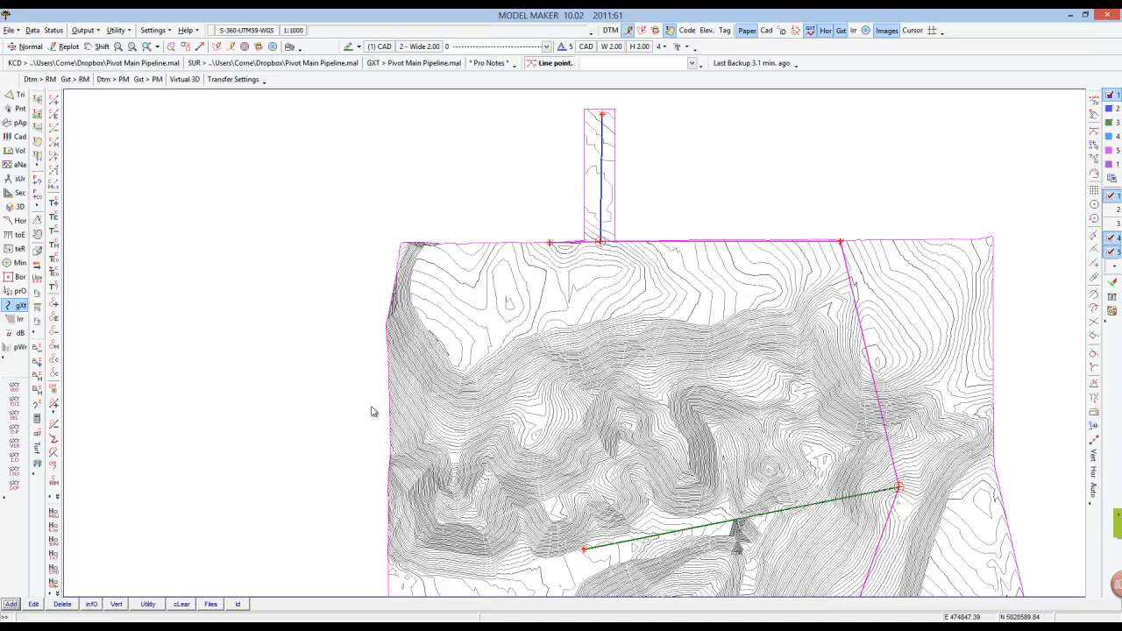
Leave the line point command, switch to Pipe Maker and open the water design defaults.
click(1093, 115)
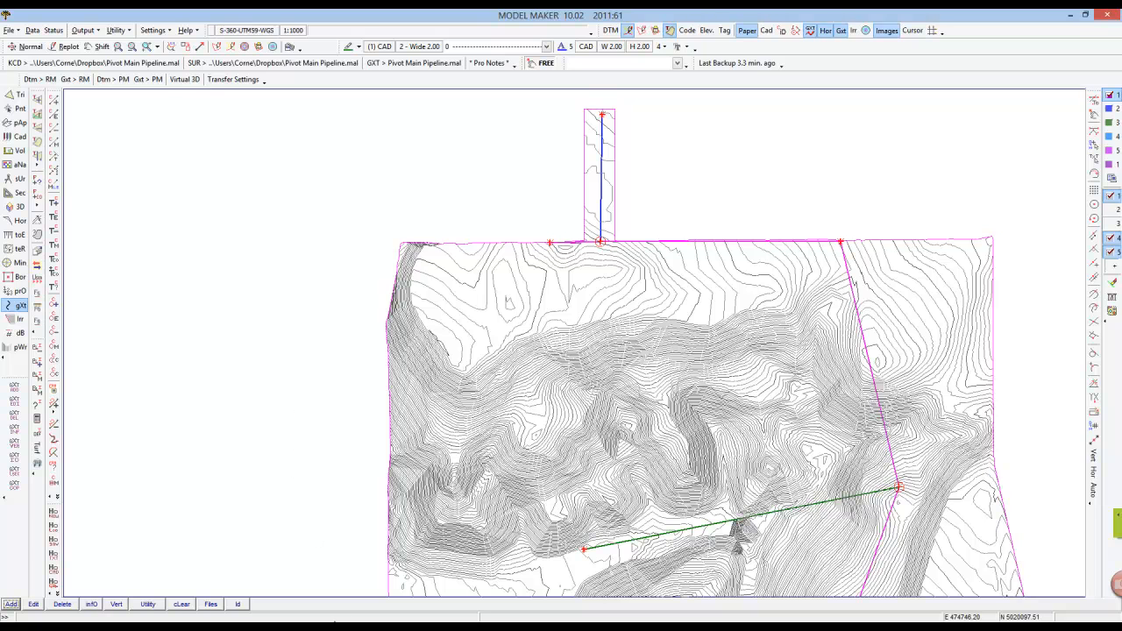
click(333, 626)
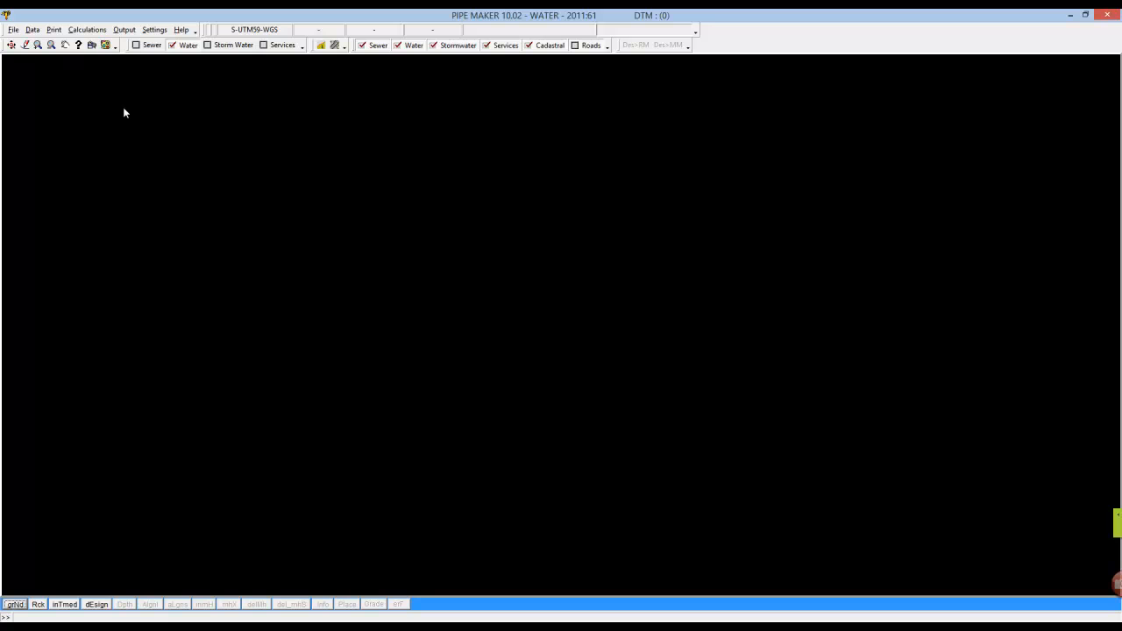
click(32, 29)
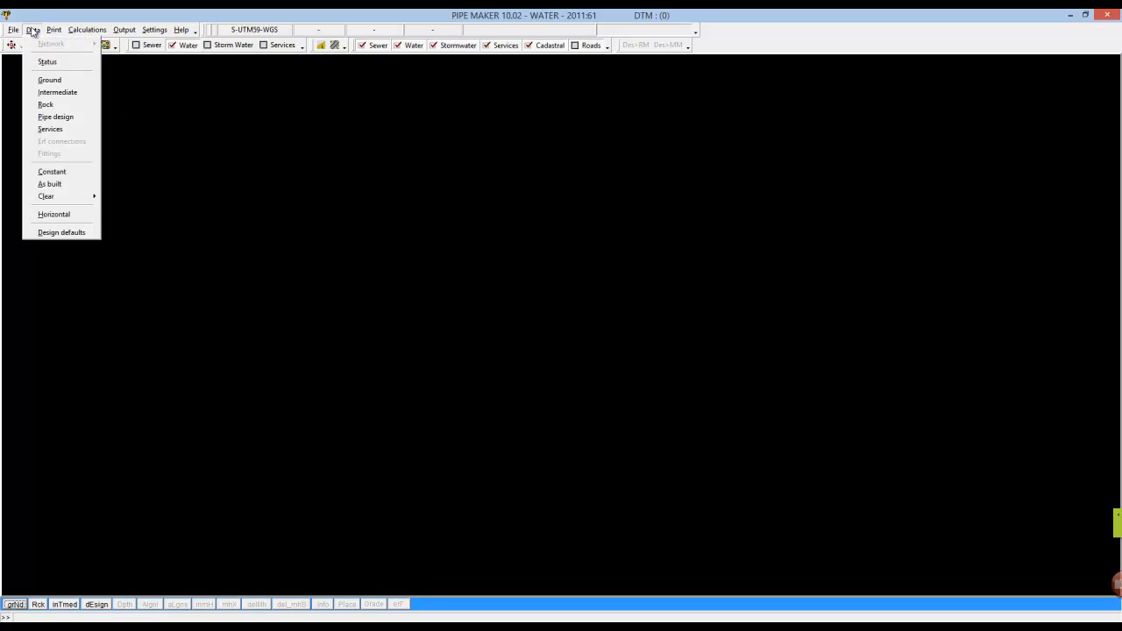
click(61, 234)
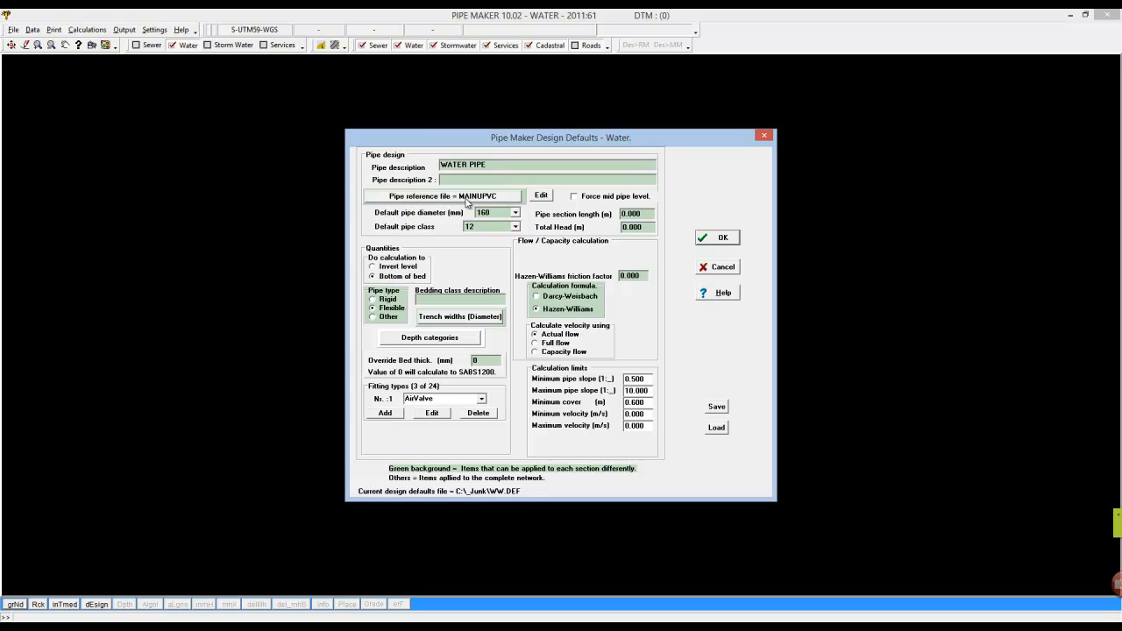
Review the MAINUPVC pipe reference table and close it without saving the file.
click(548, 196)
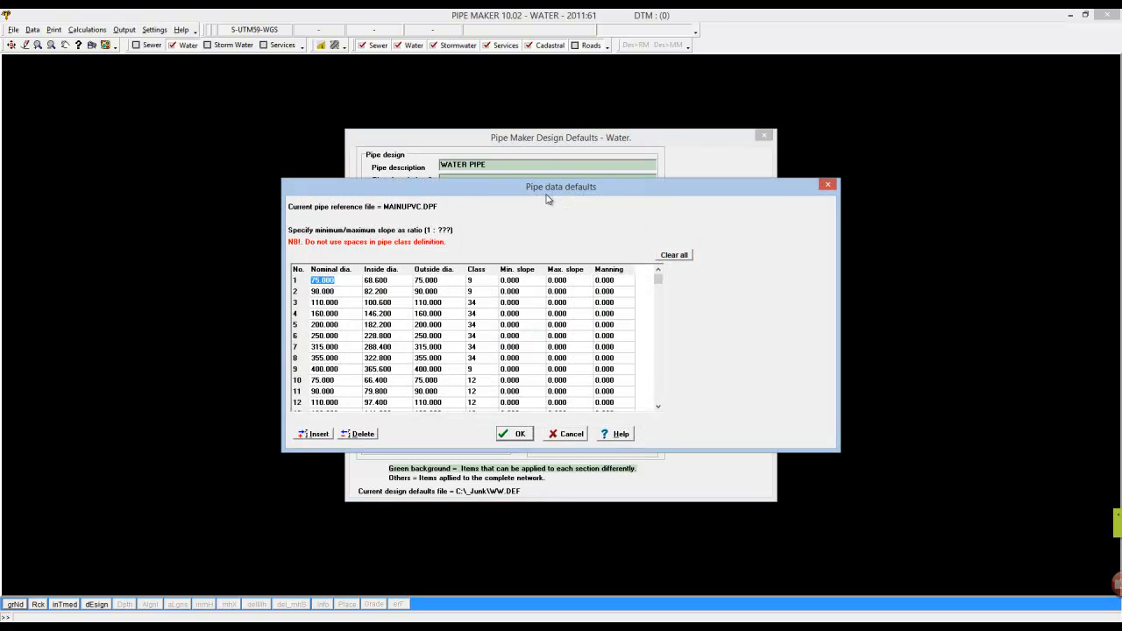
click(338, 279)
click(396, 280)
click(444, 281)
click(659, 407)
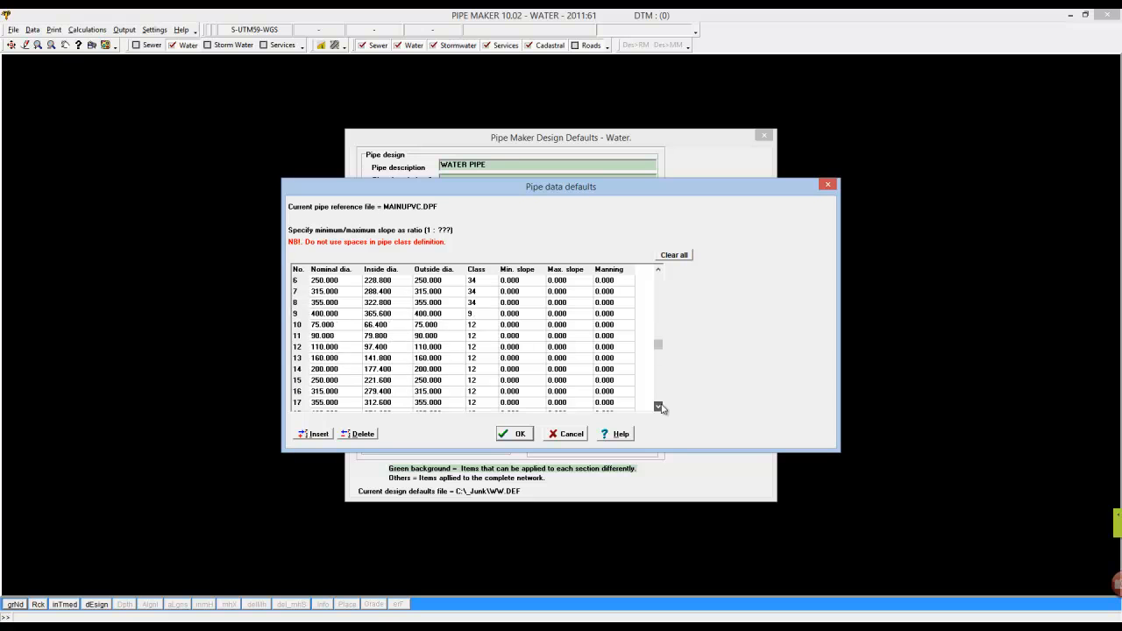
drag(660, 397, 661, 281)
click(520, 435)
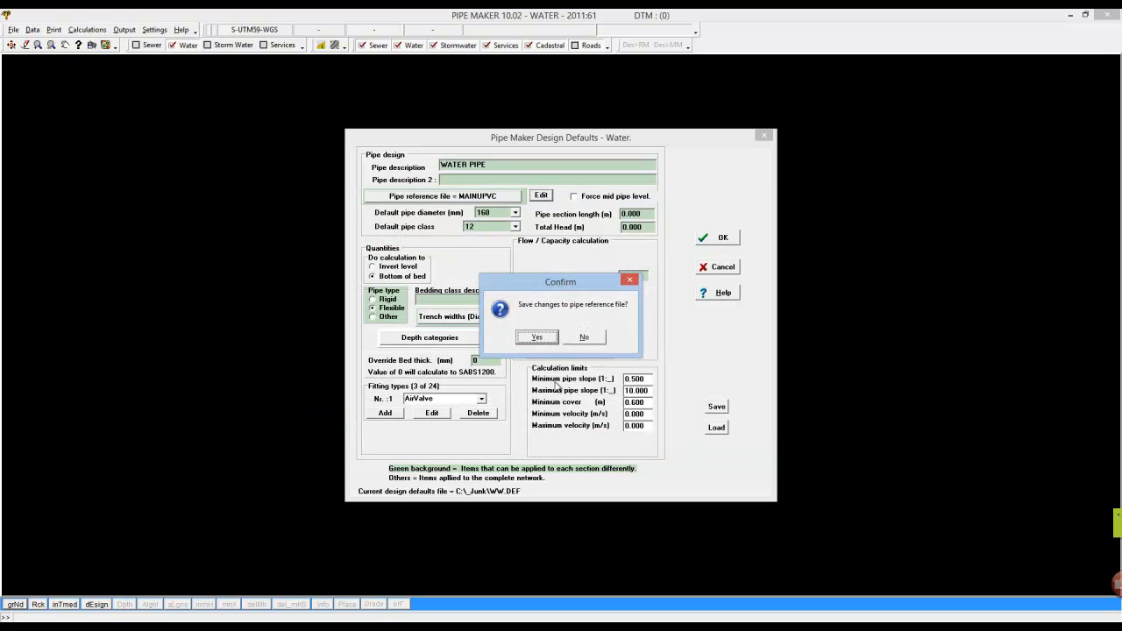
click(537, 337)
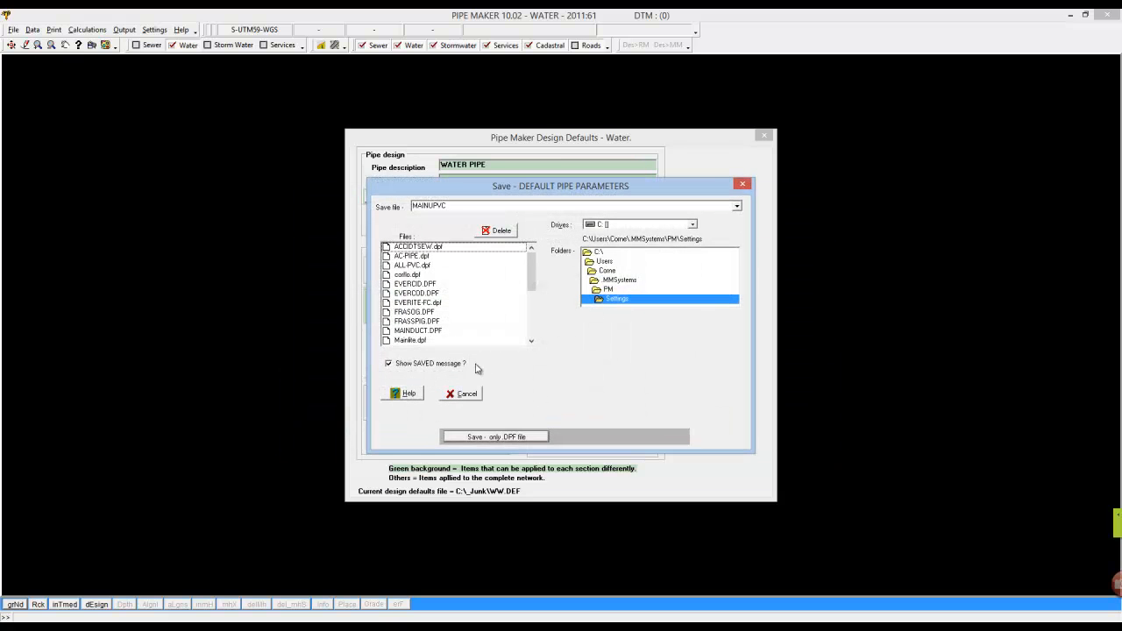
double_click(456, 205)
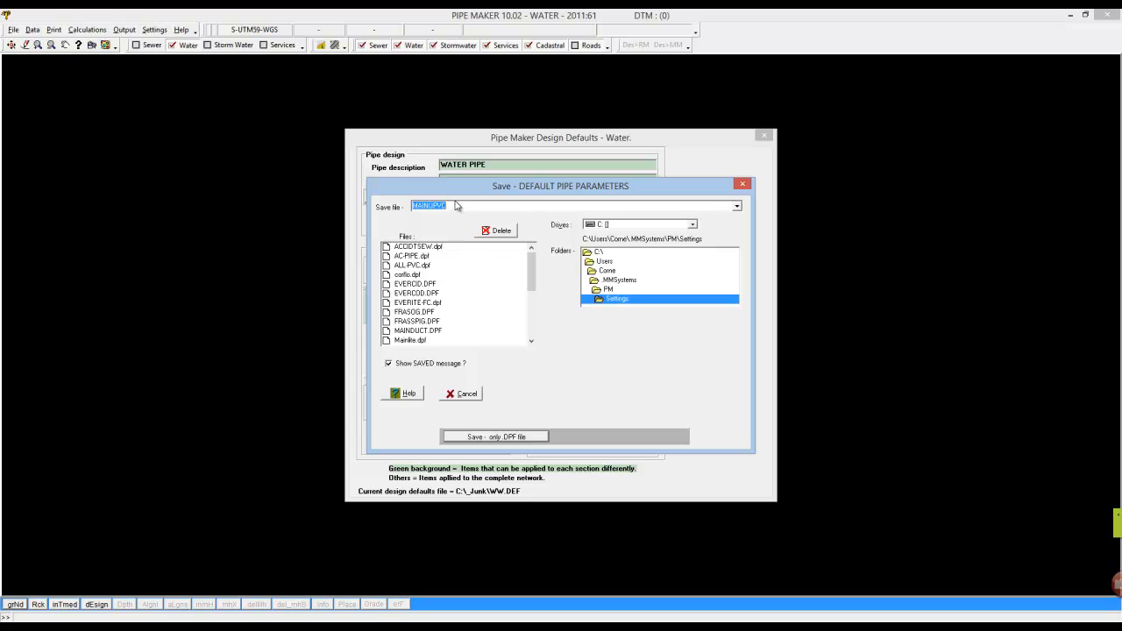
click(465, 394)
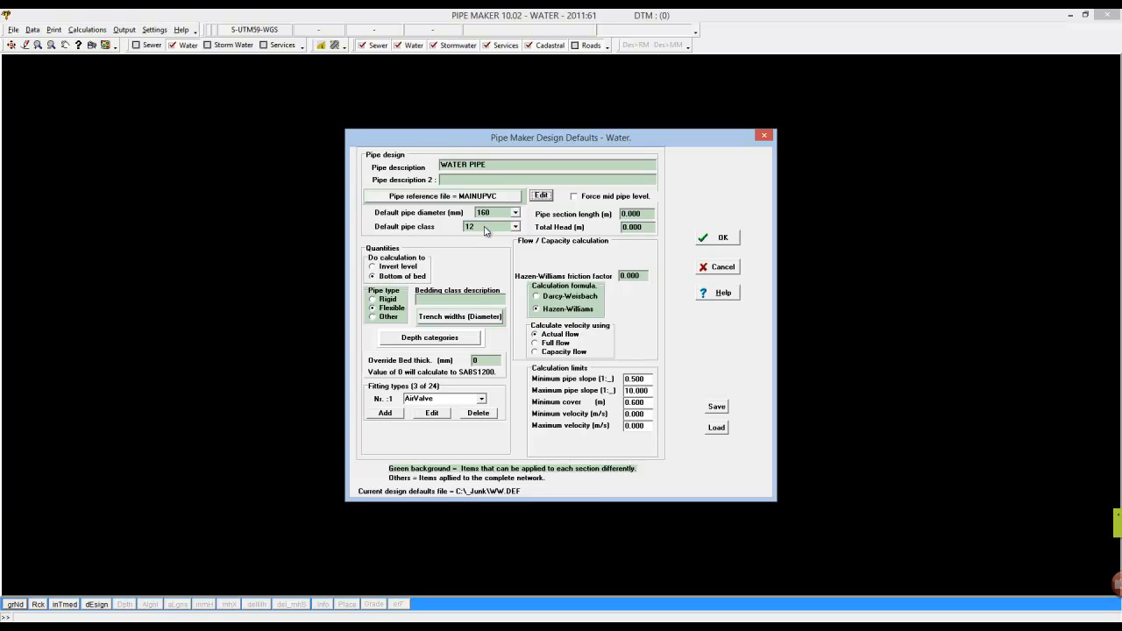
Set the Hazen-Williams friction factor to 140 and accept the design defaults.
click(711, 238)
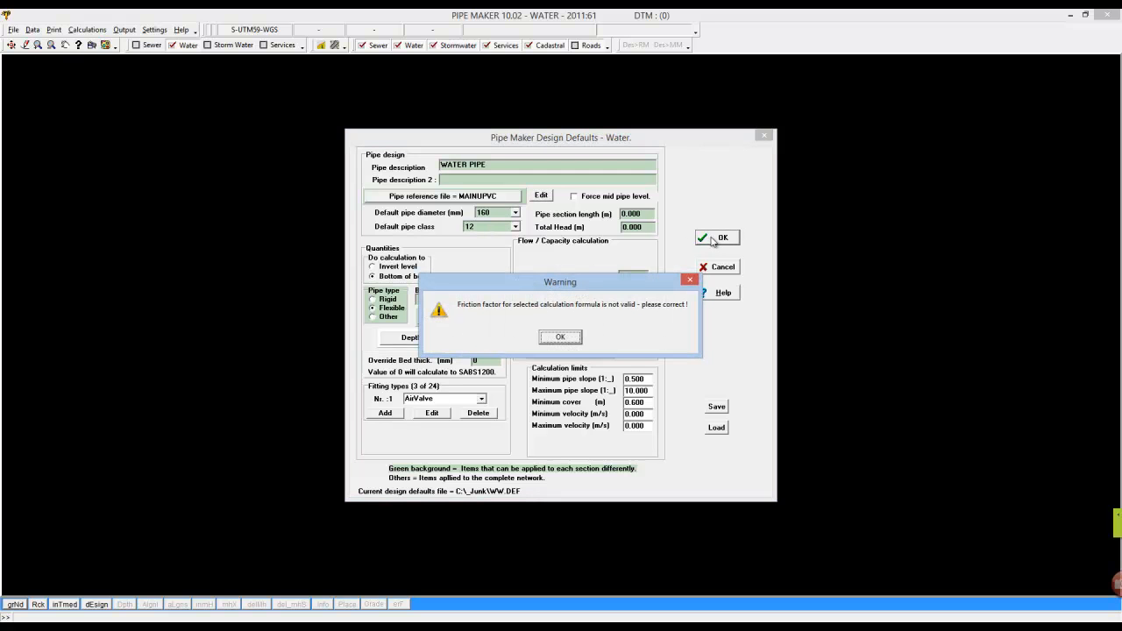
click(566, 341)
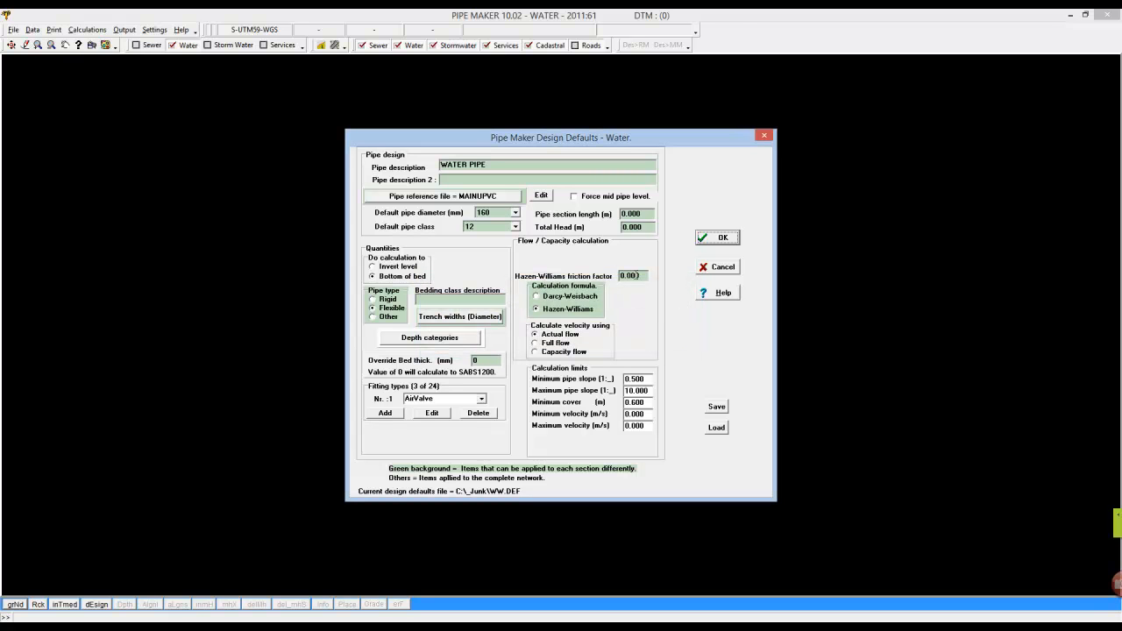
click(644, 275)
text(140)
click(722, 238)
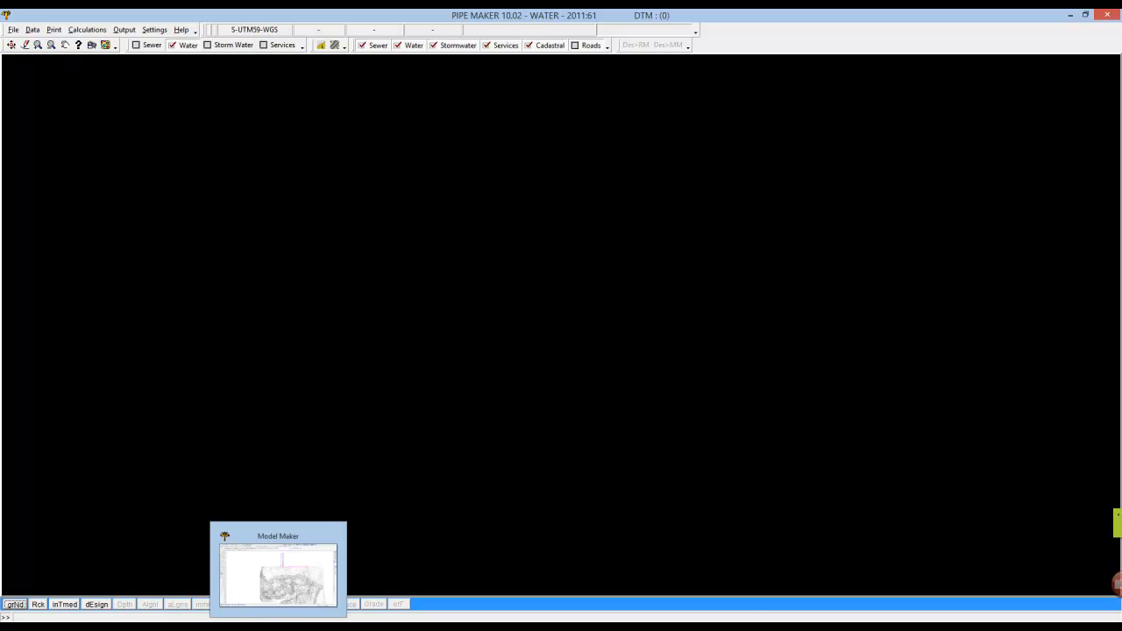
Back in Model Maker, rename the vertical riser string to Section 1.
click(281, 626)
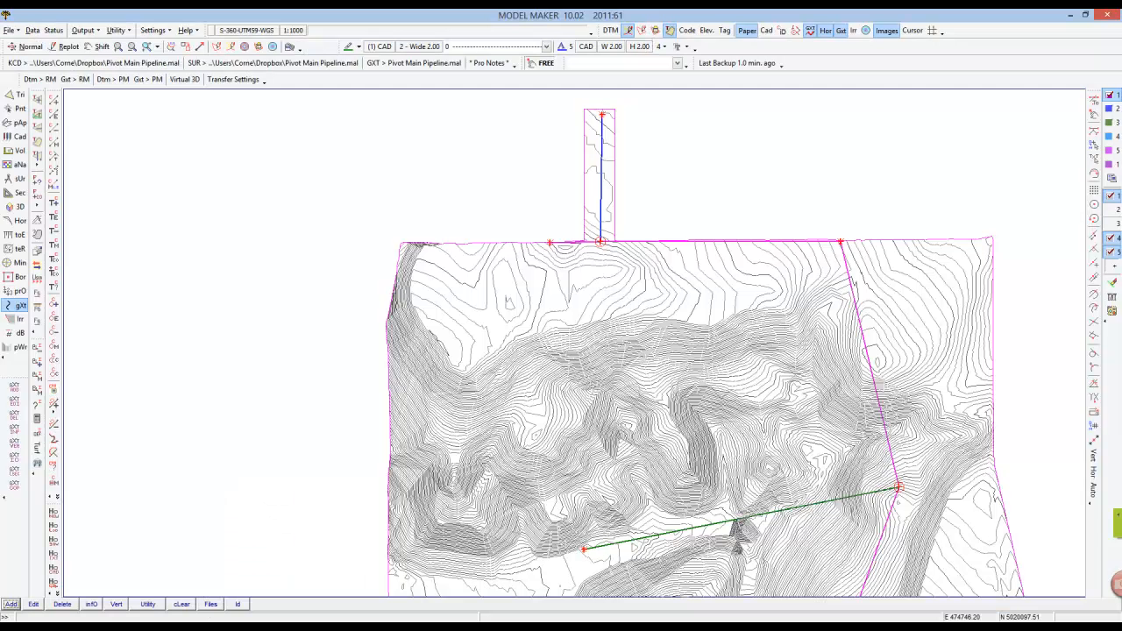
click(92, 603)
click(24, 605)
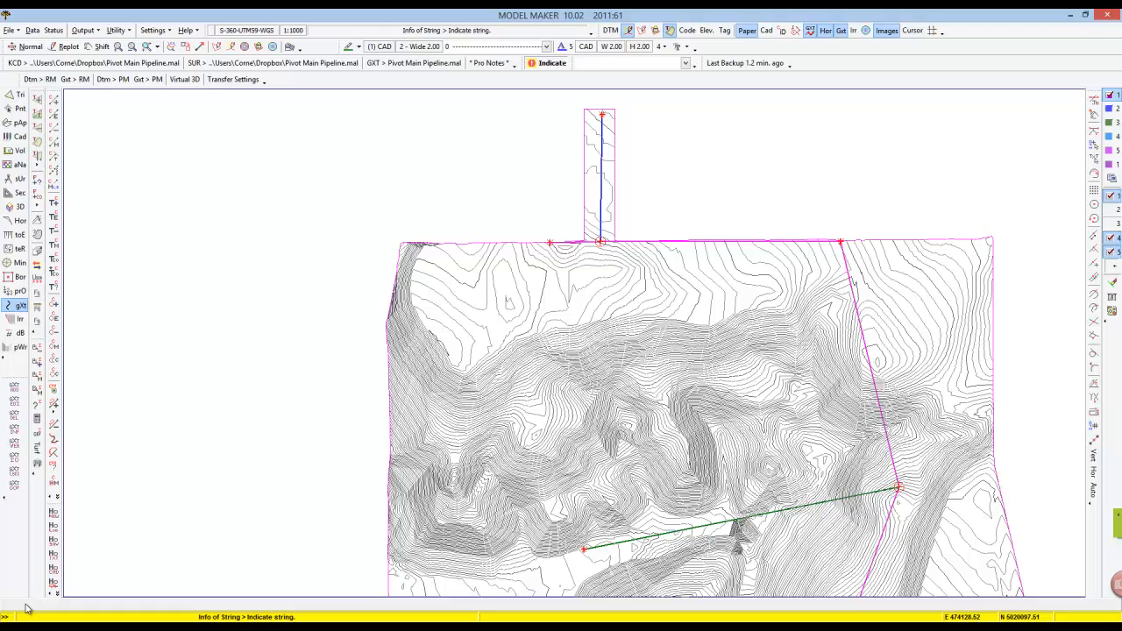
click(602, 176)
double_click(571, 297)
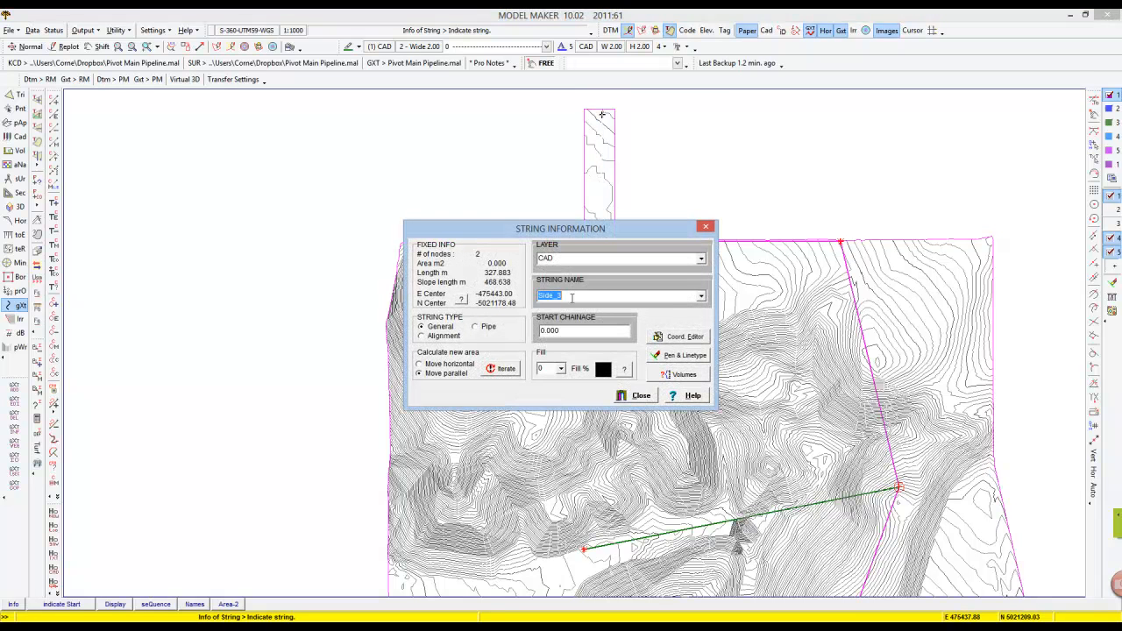
text(Section 1)
drag(570, 295, 455, 287)
click(642, 396)
Rename the main line string to Section 2, also updating the elevation of the shared node.
click(663, 253)
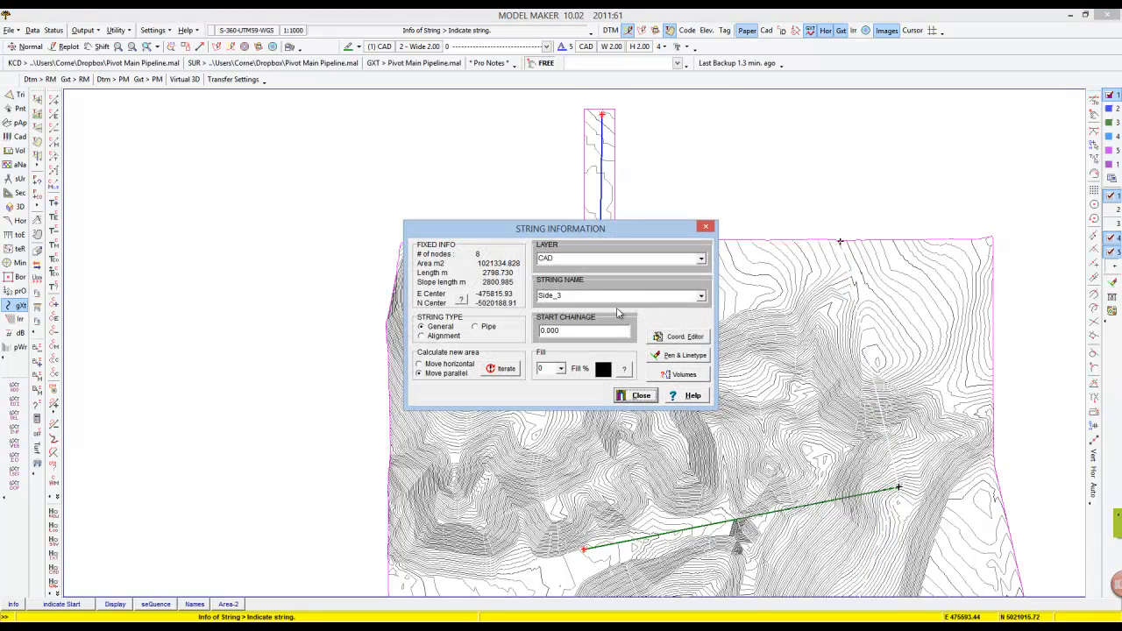
drag(577, 296, 513, 298)
text(Section 1)
click(647, 395)
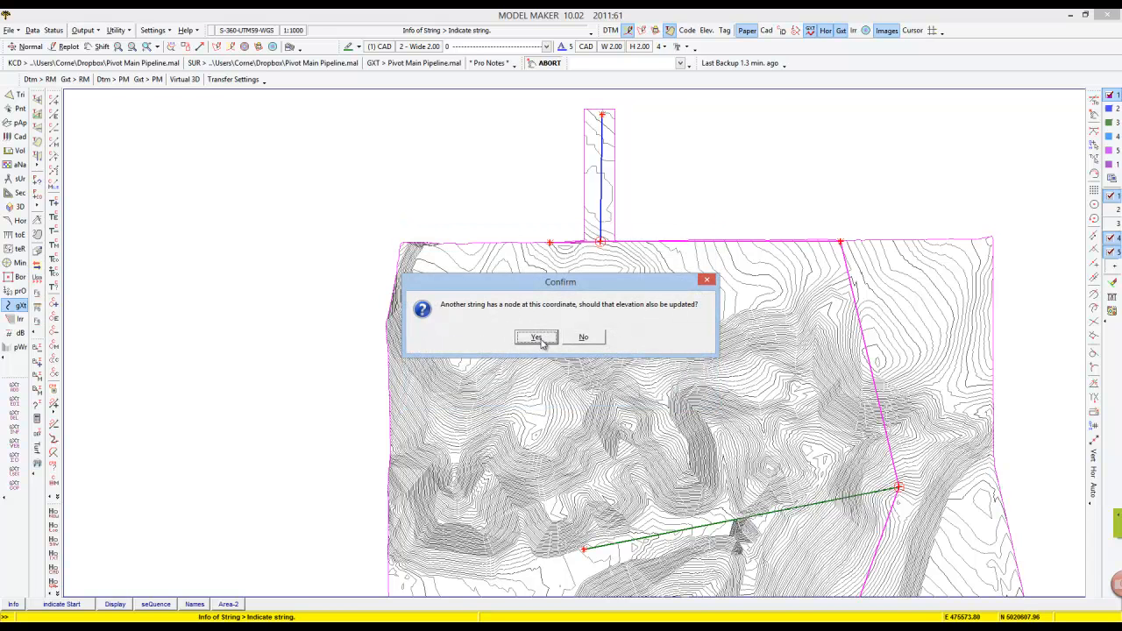
click(537, 337)
Rename the upper lateral string with its own section name.
click(846, 508)
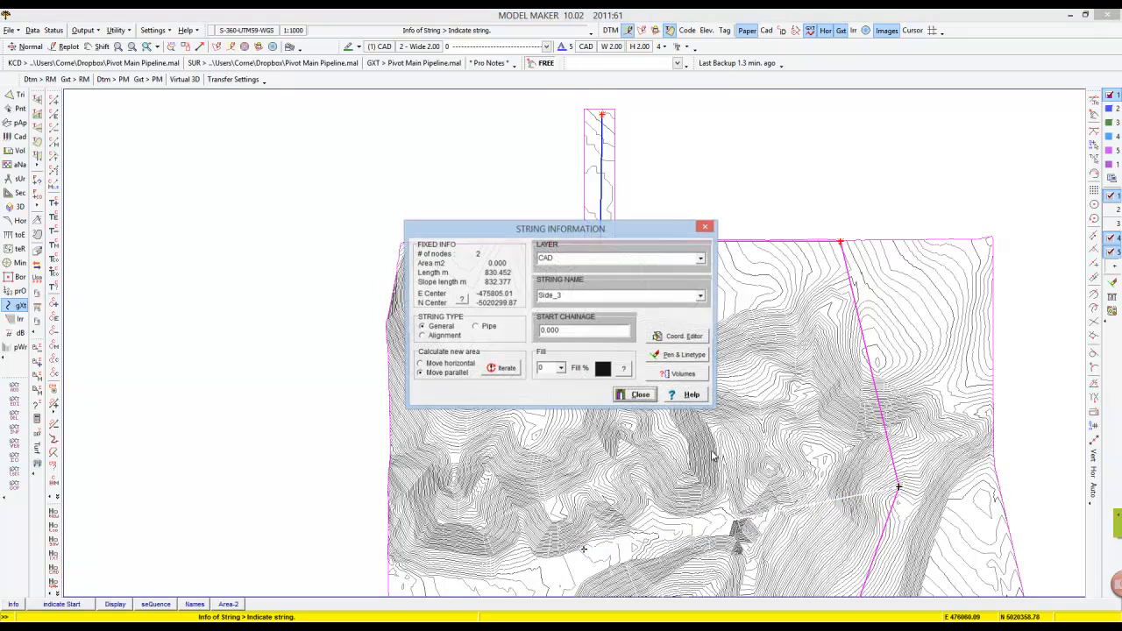
double_click(577, 298)
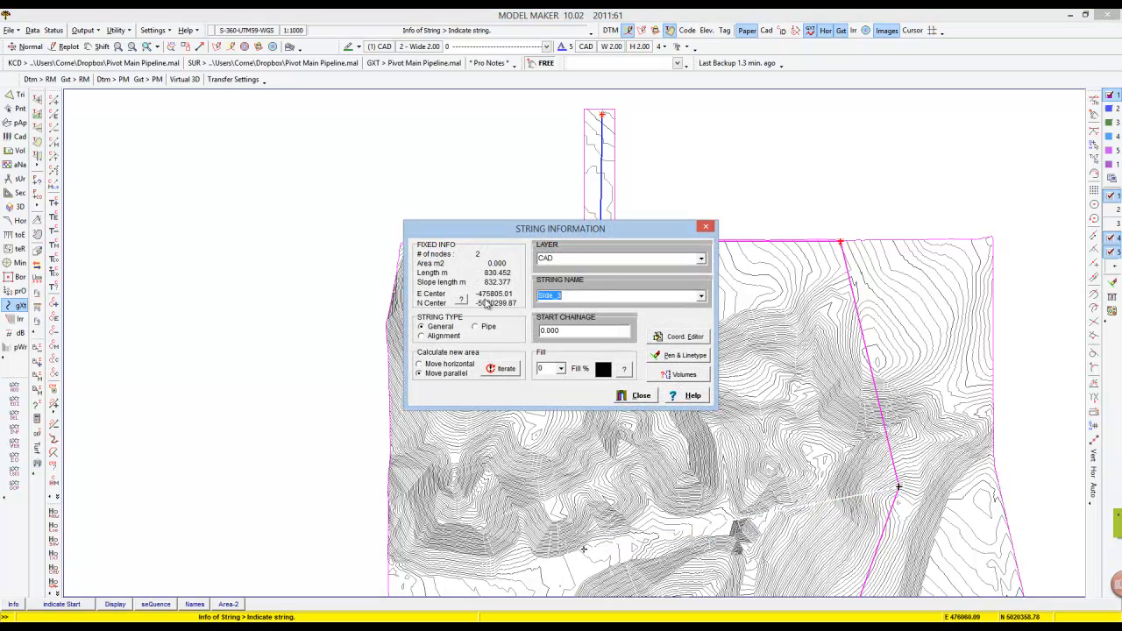
text(Section 1)
click(637, 395)
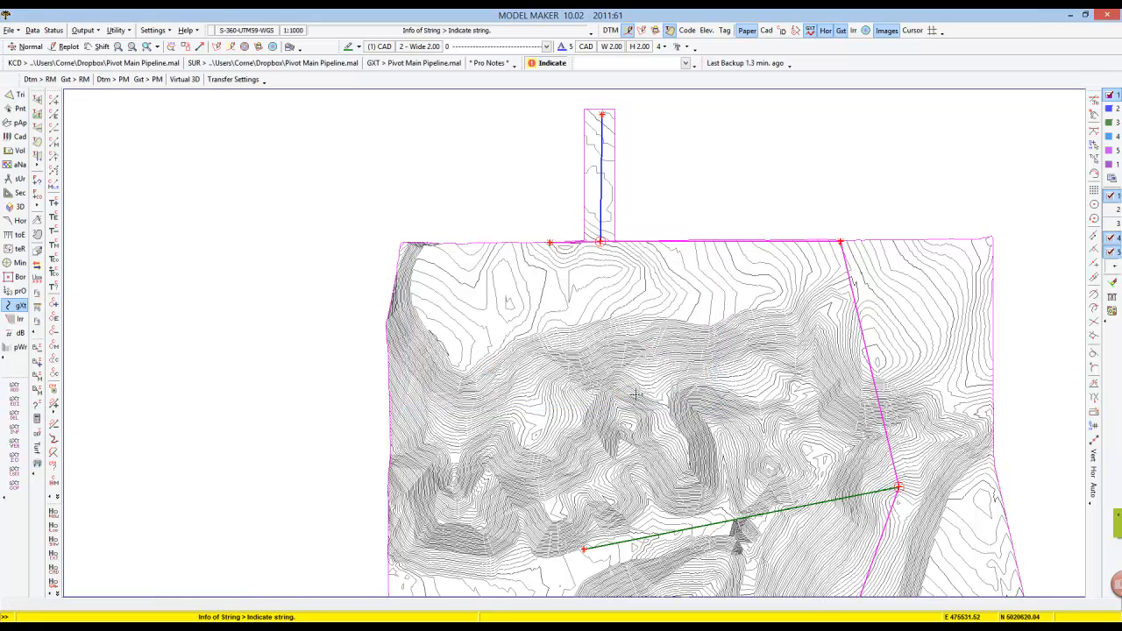
Rename the lower lateral string with its own section name and end the string info command.
middle_click(858, 477)
middle_click(539, 550)
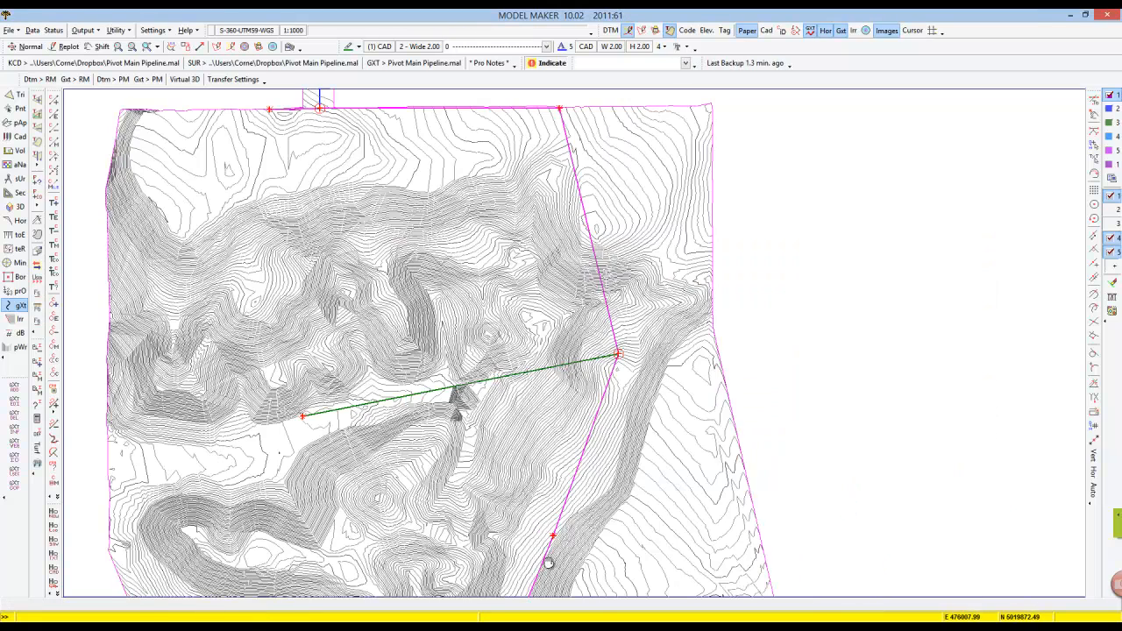
click(504, 462)
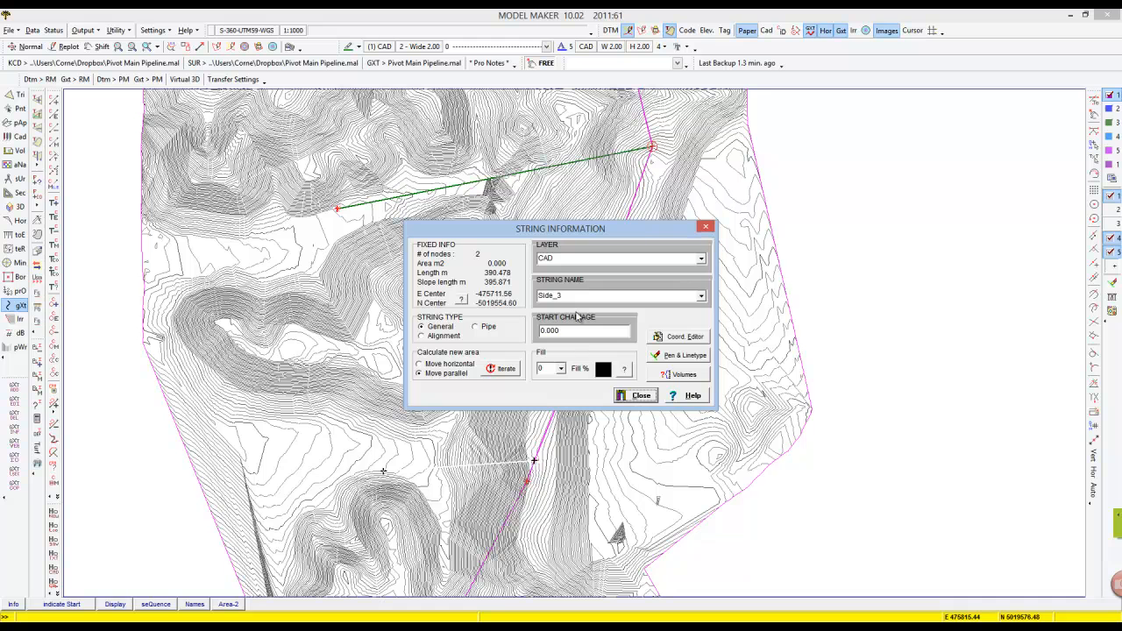
text(Section 1)
click(637, 395)
right_click(574, 460)
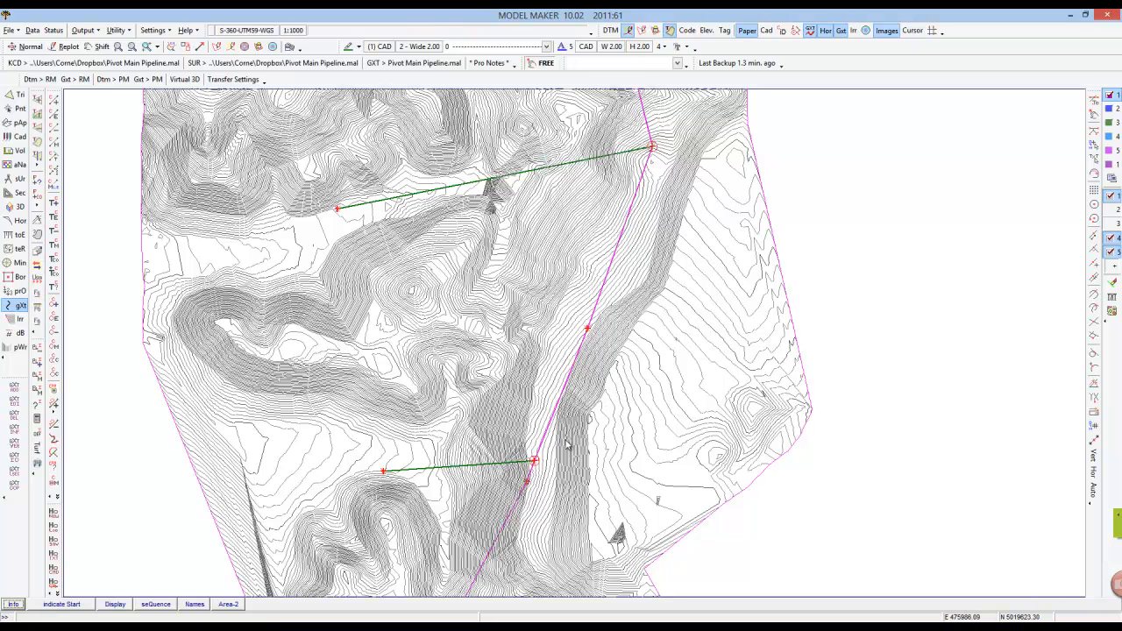
Transfer the terrain model and the pipeline strings to Pipe Maker.
middle_click(513, 215)
scroll(507, 229, down, 3)
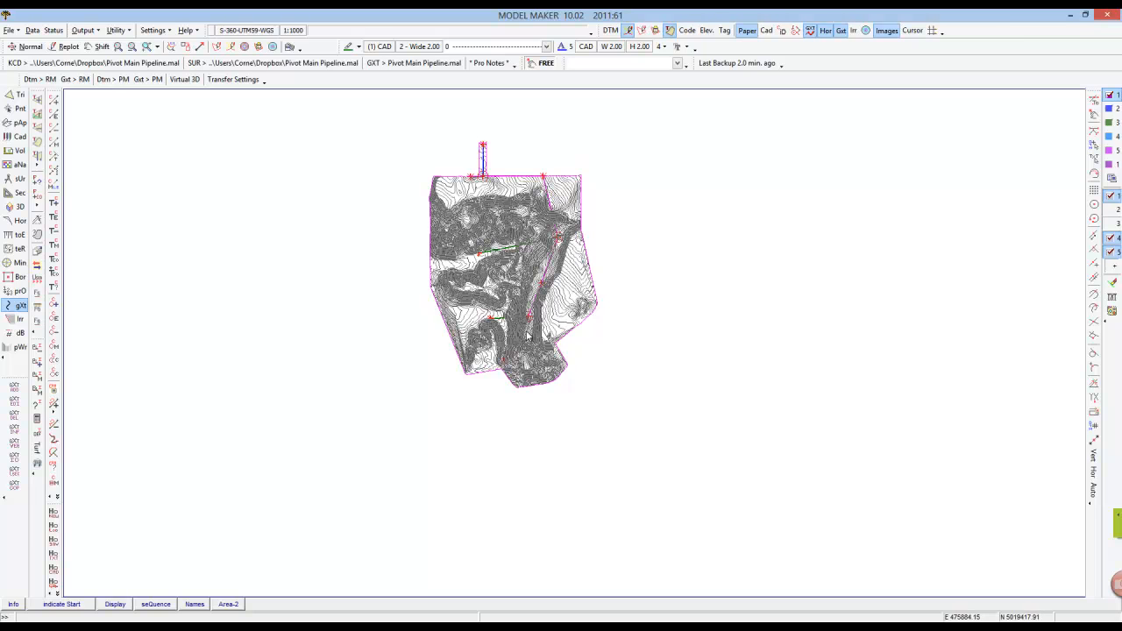
click(110, 81)
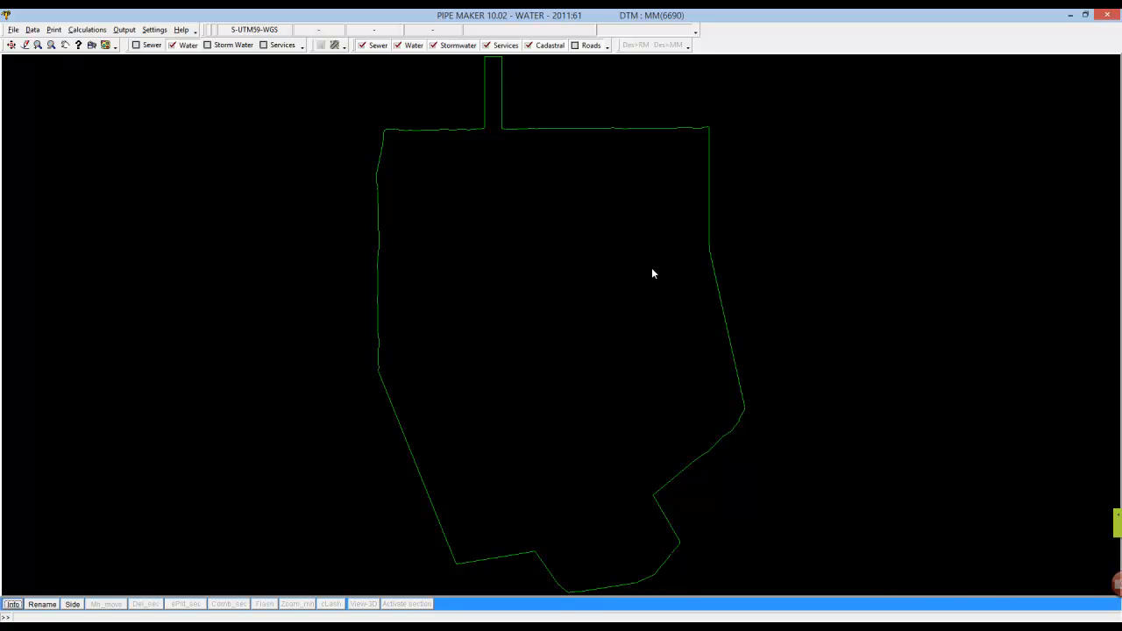
click(293, 623)
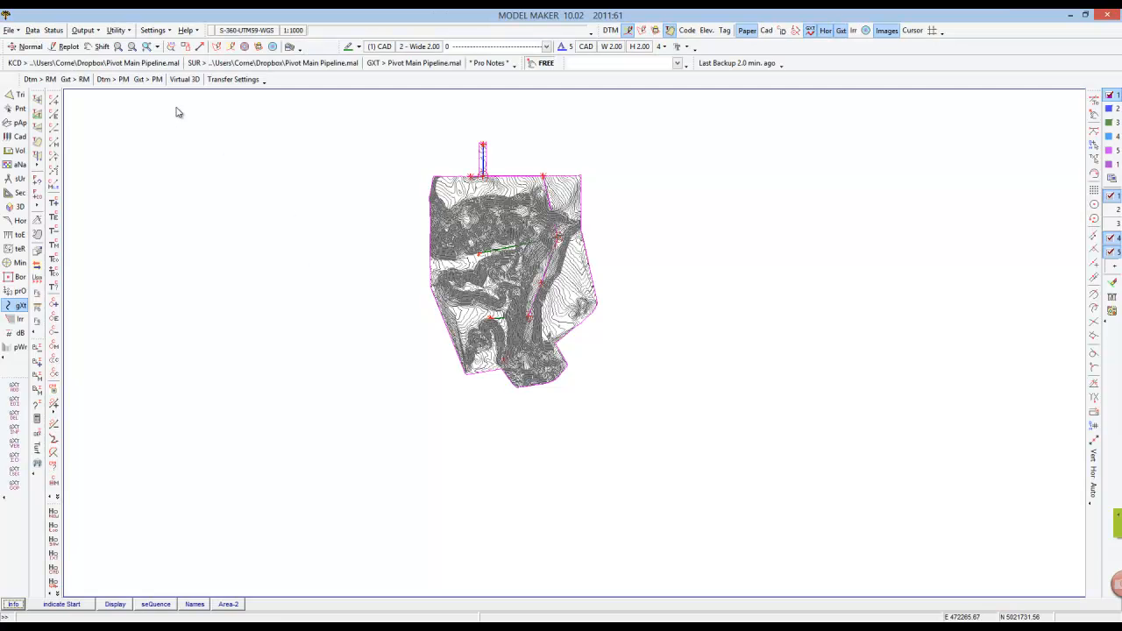
click(157, 80)
click(310, 625)
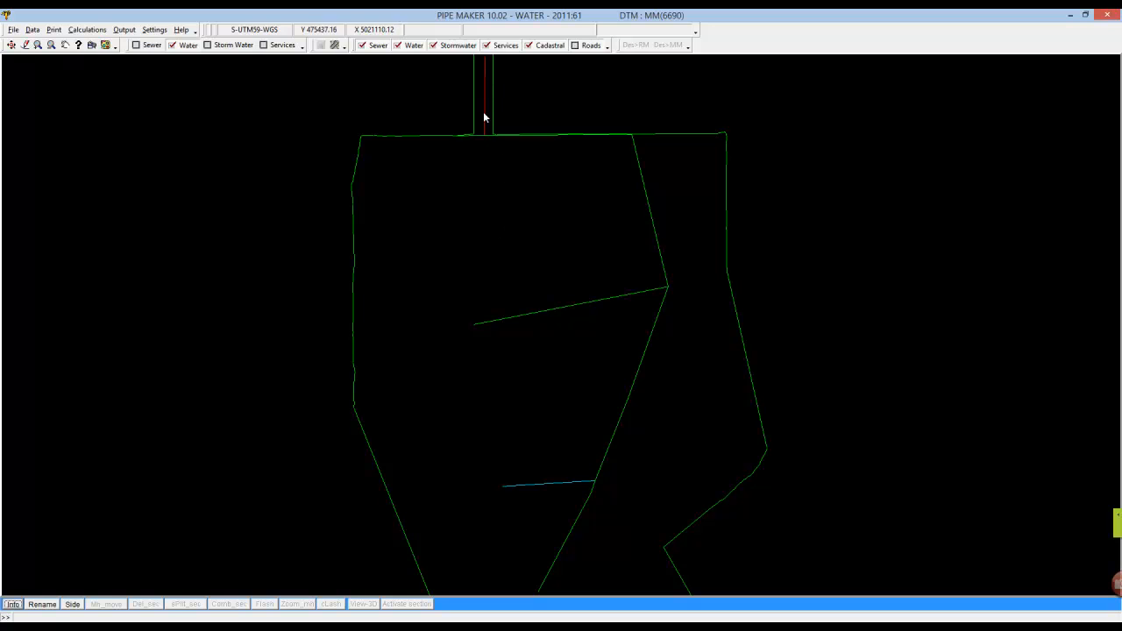
Select the riser section Section 1 and open its design defaults.
right_click(537, 230)
click(573, 285)
click(488, 107)
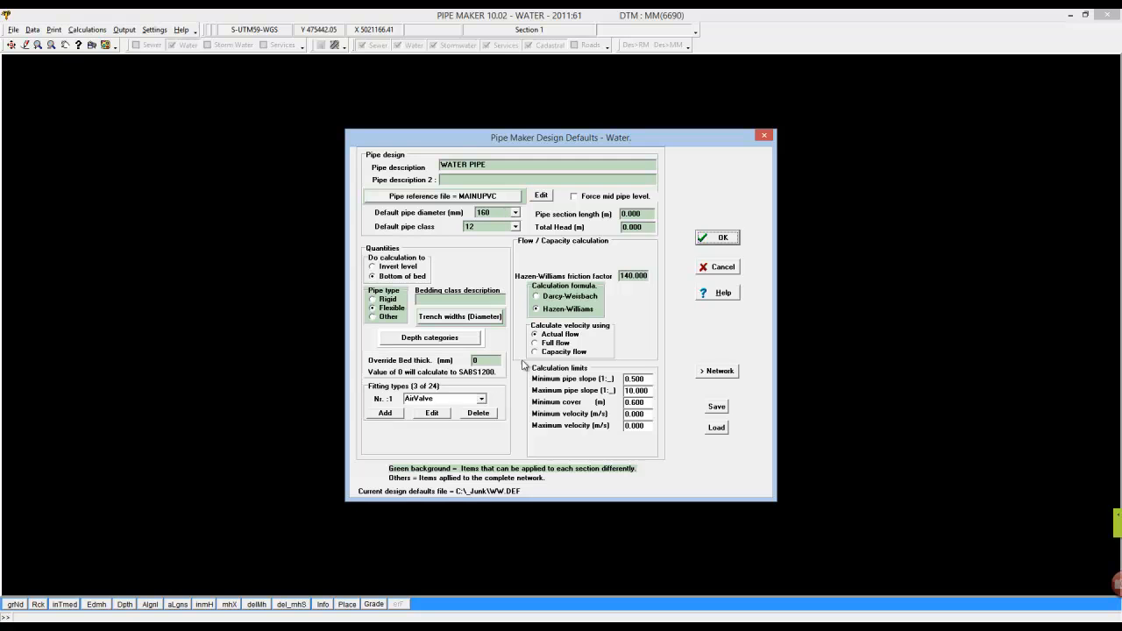
Open the help for design defaults and read the default pipe diameter and class explanation.
click(723, 293)
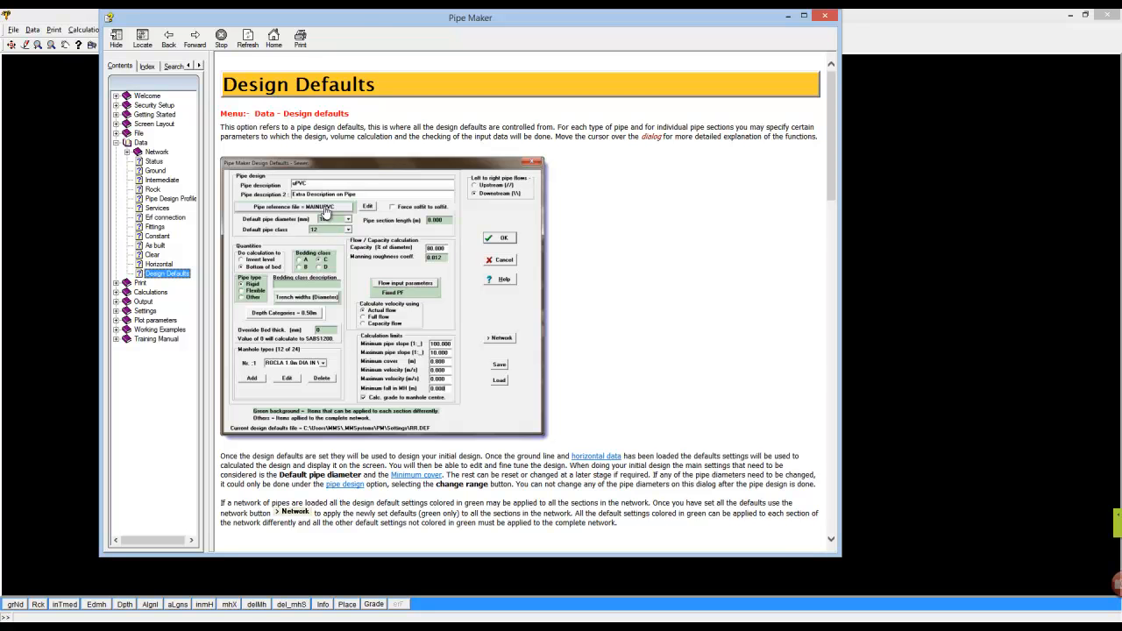
click(330, 224)
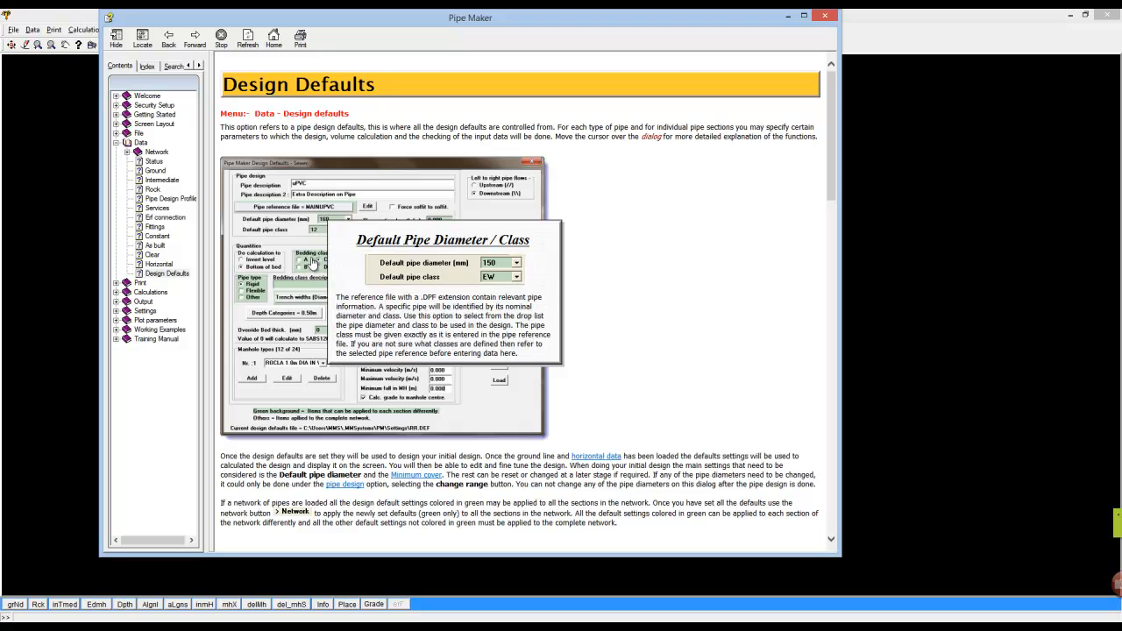
Read the bedding class help and view the Class A, Class C and Class D bedding sketches.
click(311, 268)
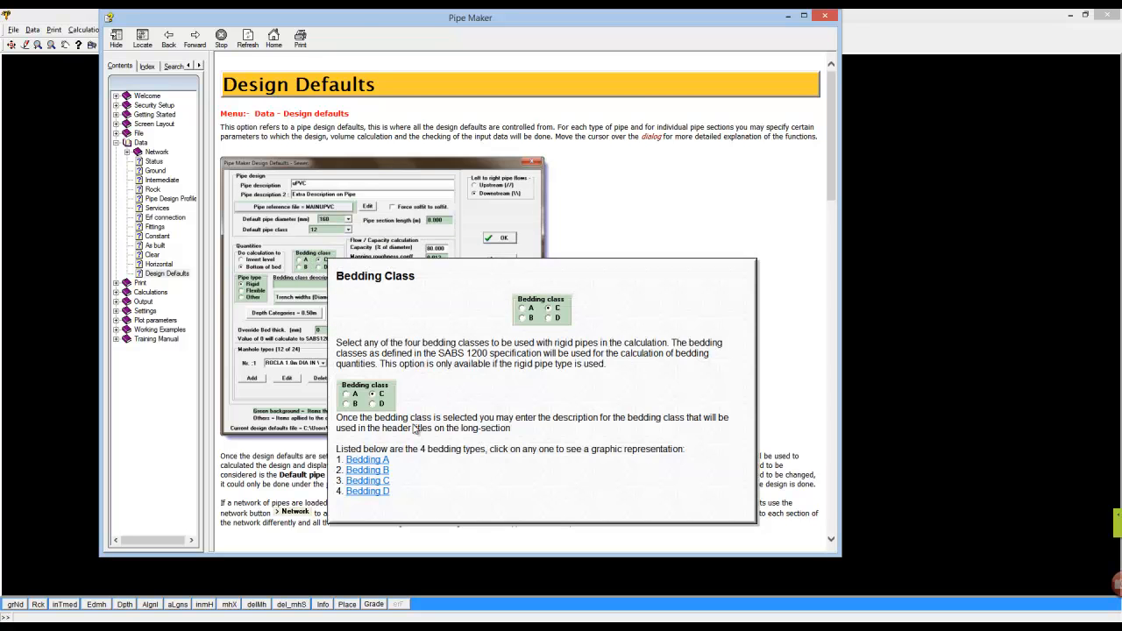
click(374, 462)
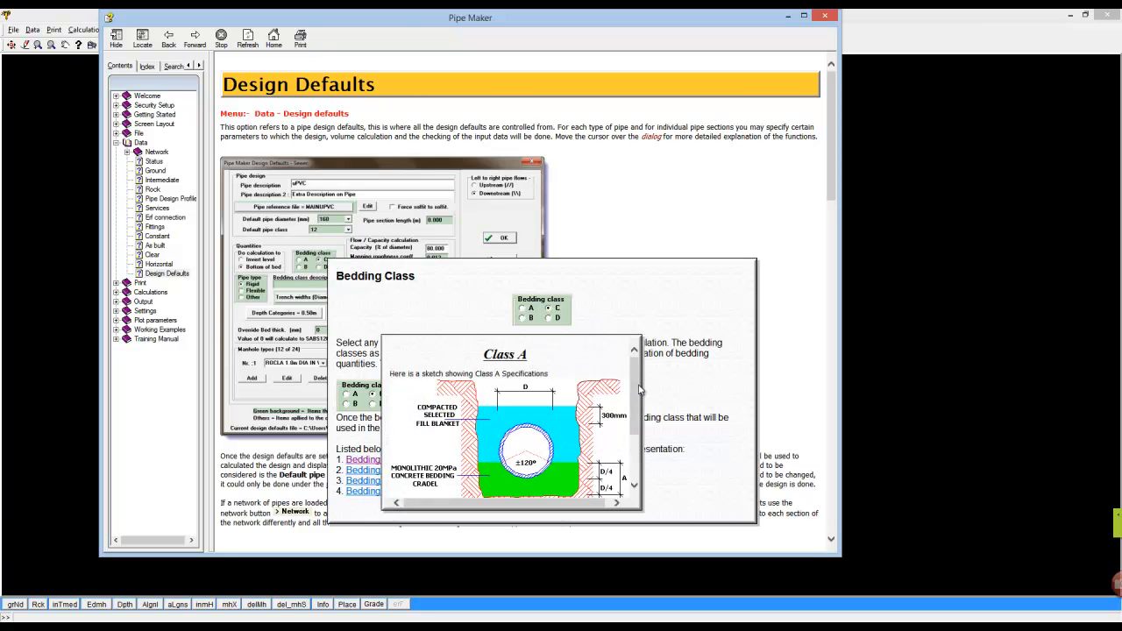
mouse_move(635, 396)
mouse_down()
mouse_move(641, 449)
mouse_move(640, 390)
mouse_up()
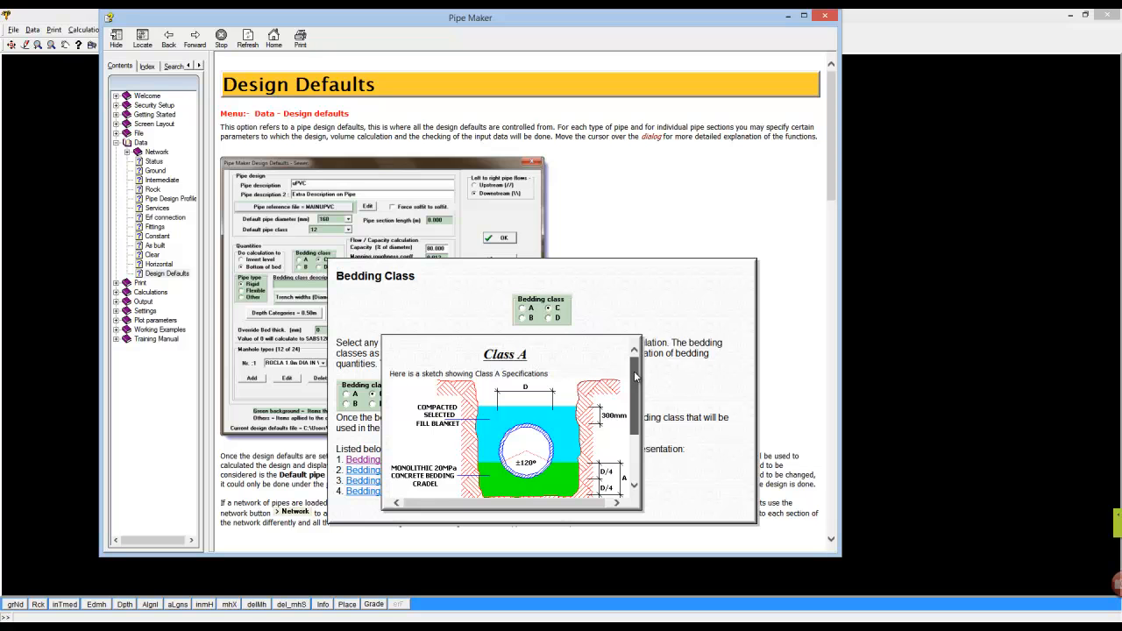
drag(634, 377, 631, 412)
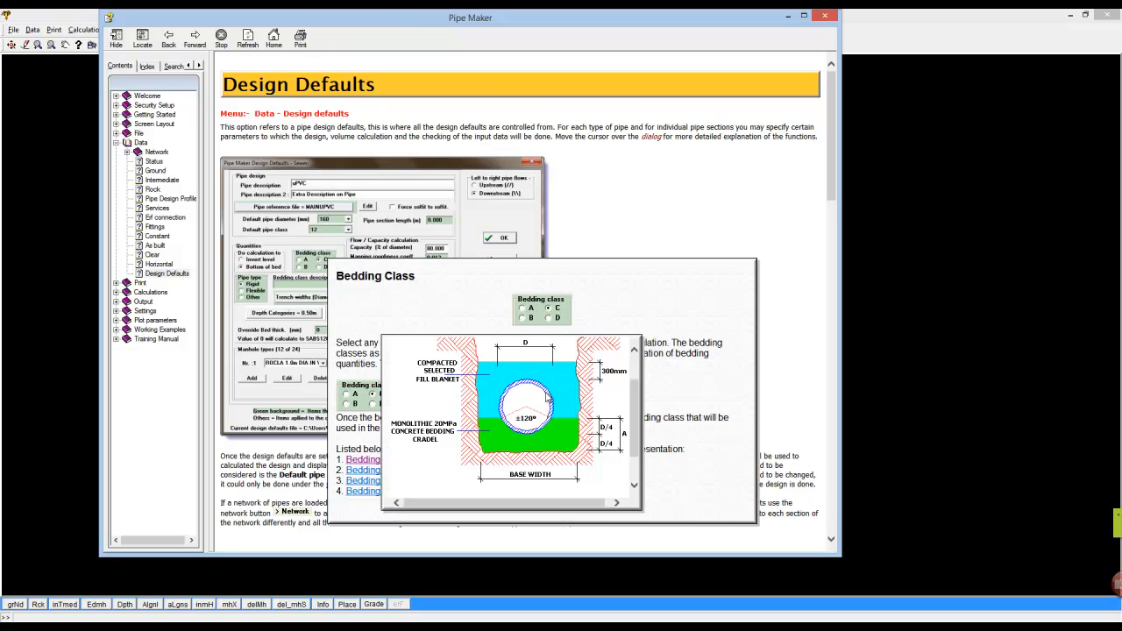
click(470, 319)
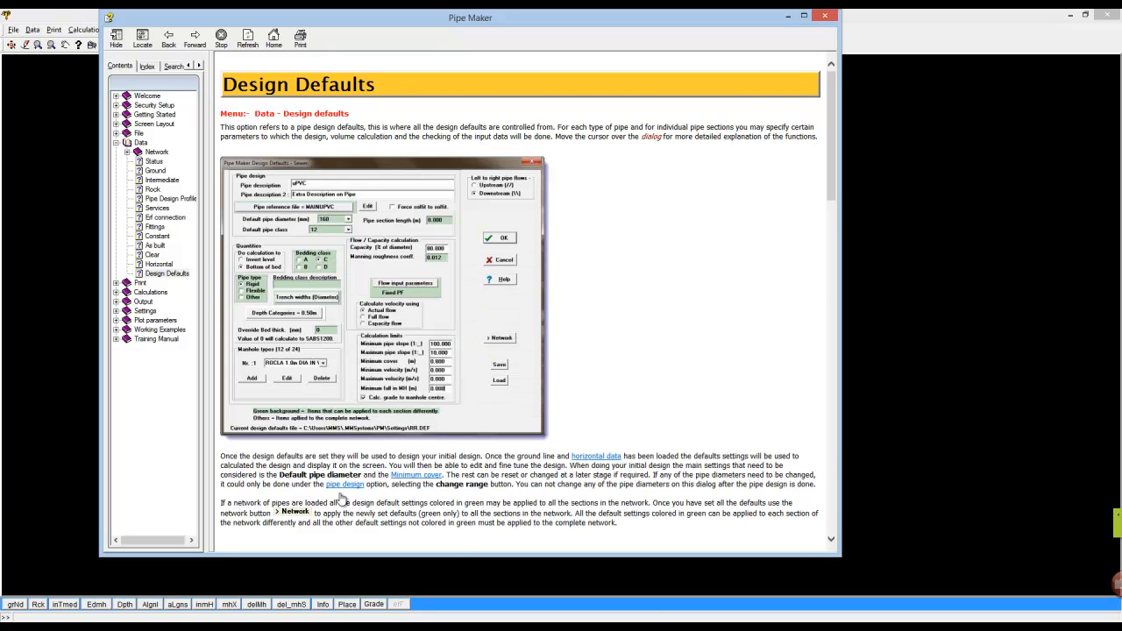
click(305, 274)
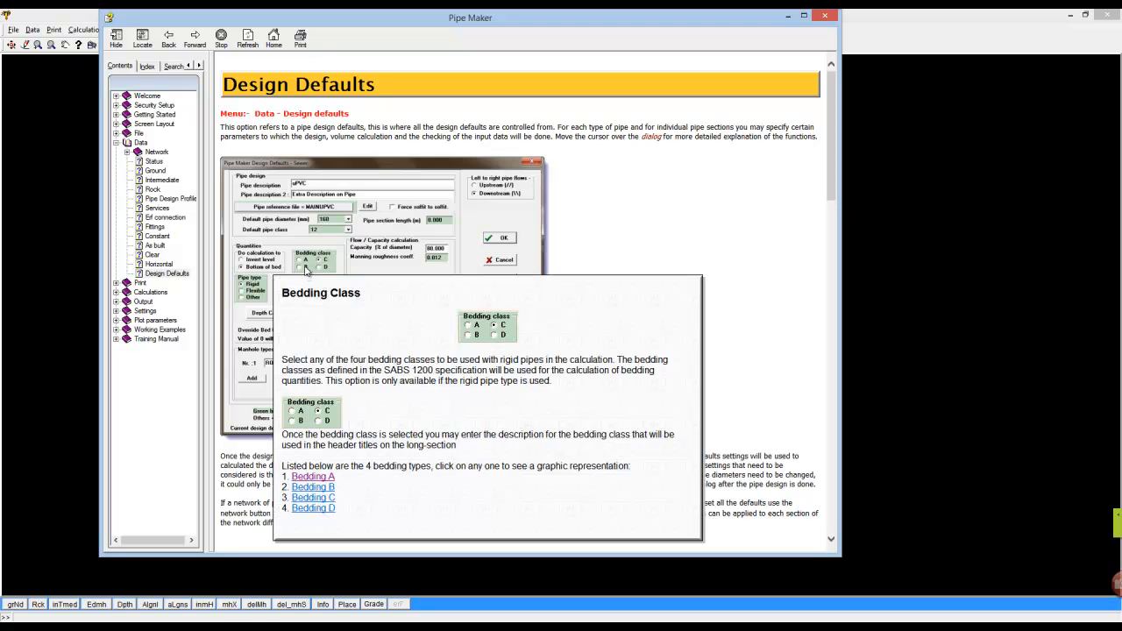
click(326, 496)
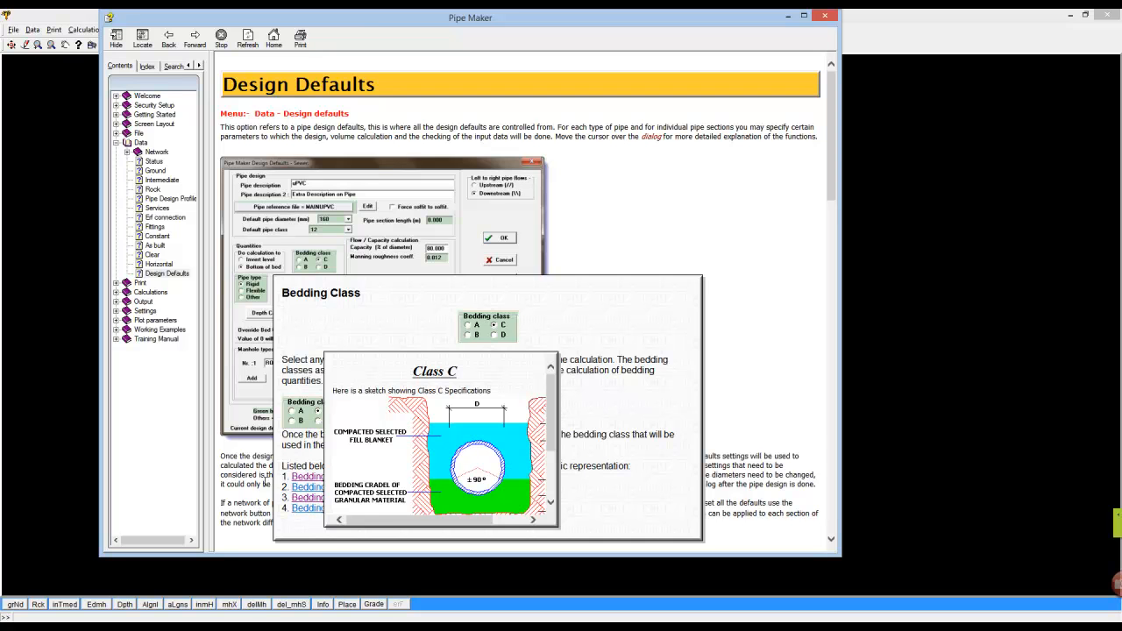
click(305, 508)
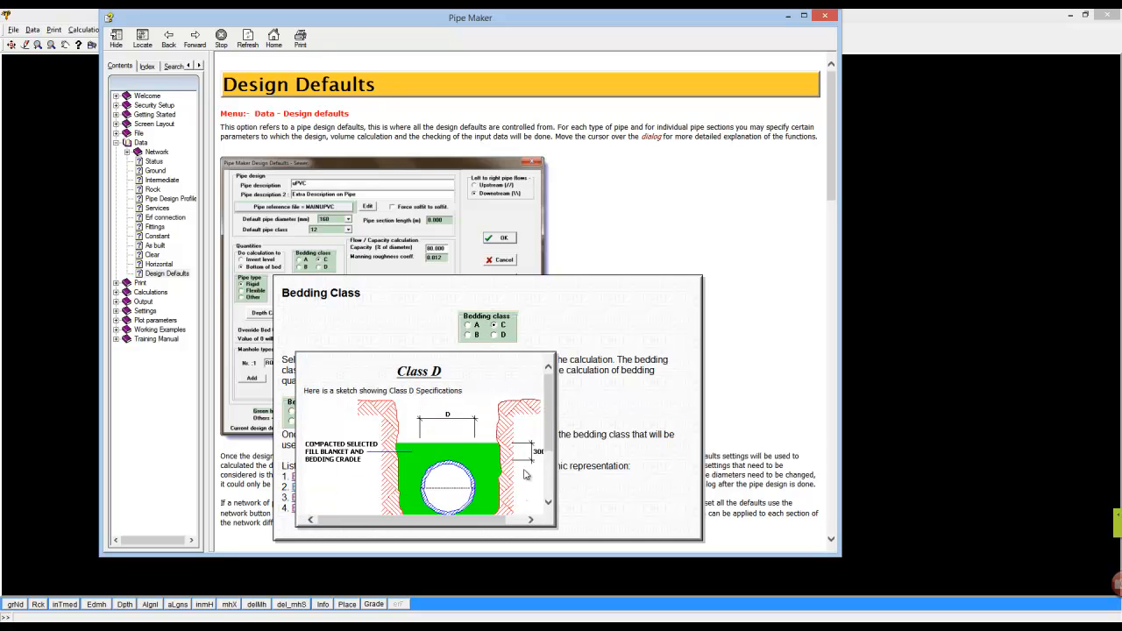
drag(546, 443, 548, 480)
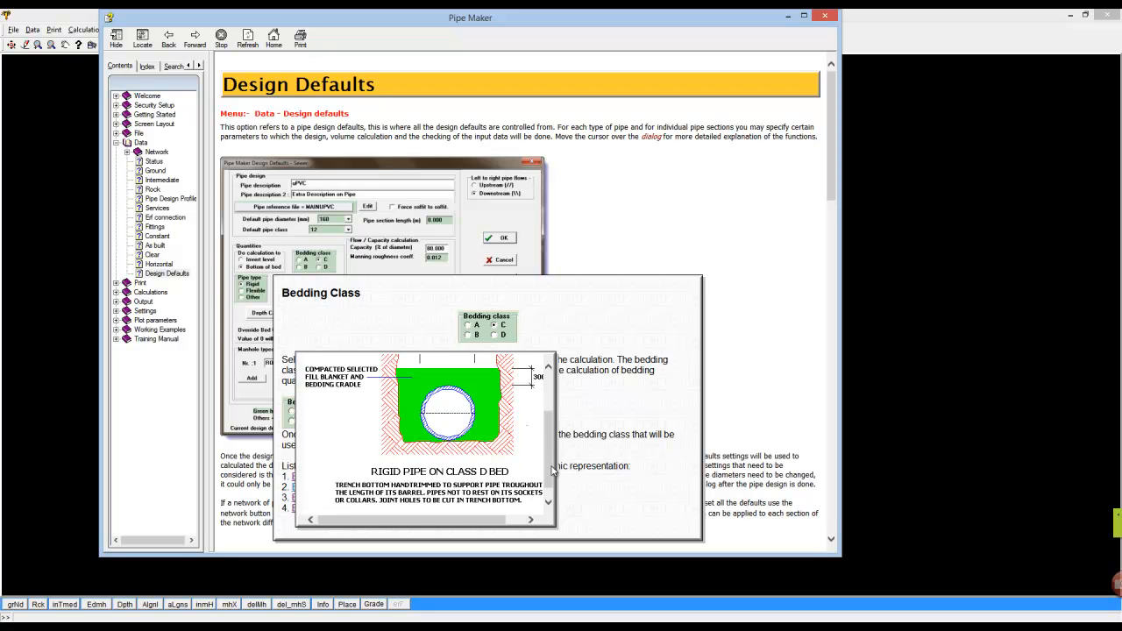
click(599, 407)
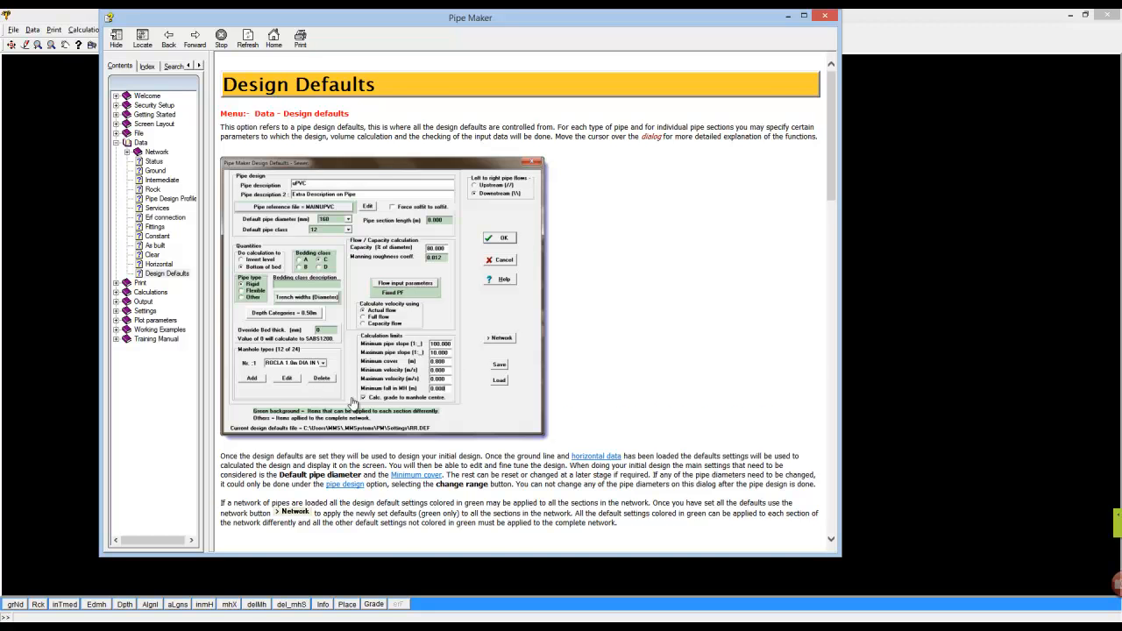
Scroll through the flow and capacity calculation help, then close the help window.
scroll(350, 400, down, 5)
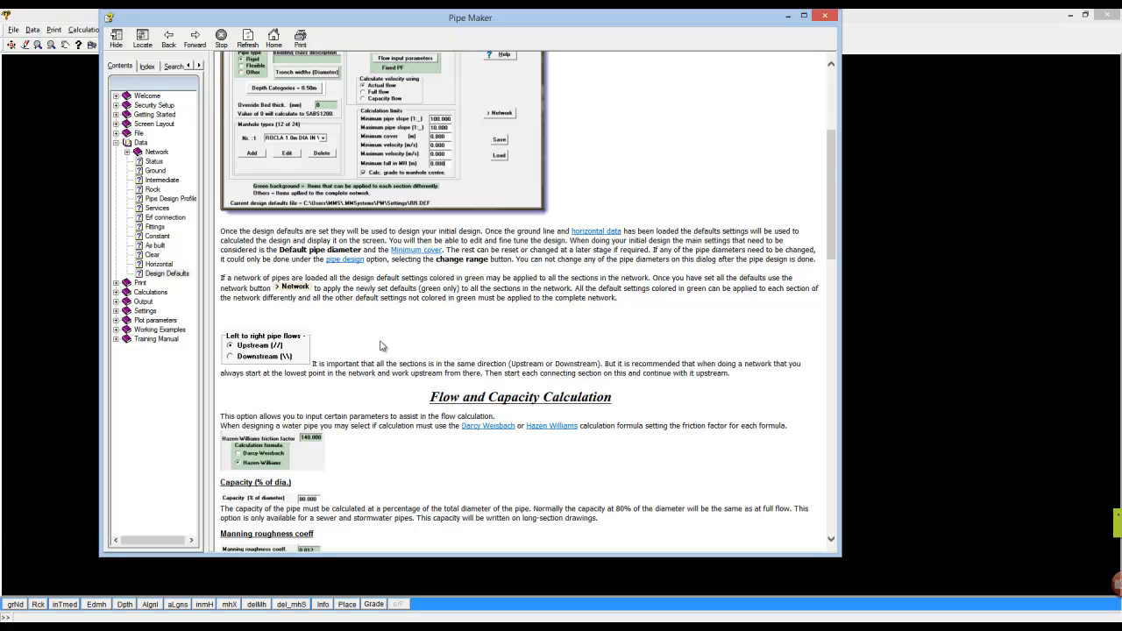
scroll(390, 368, down, 8)
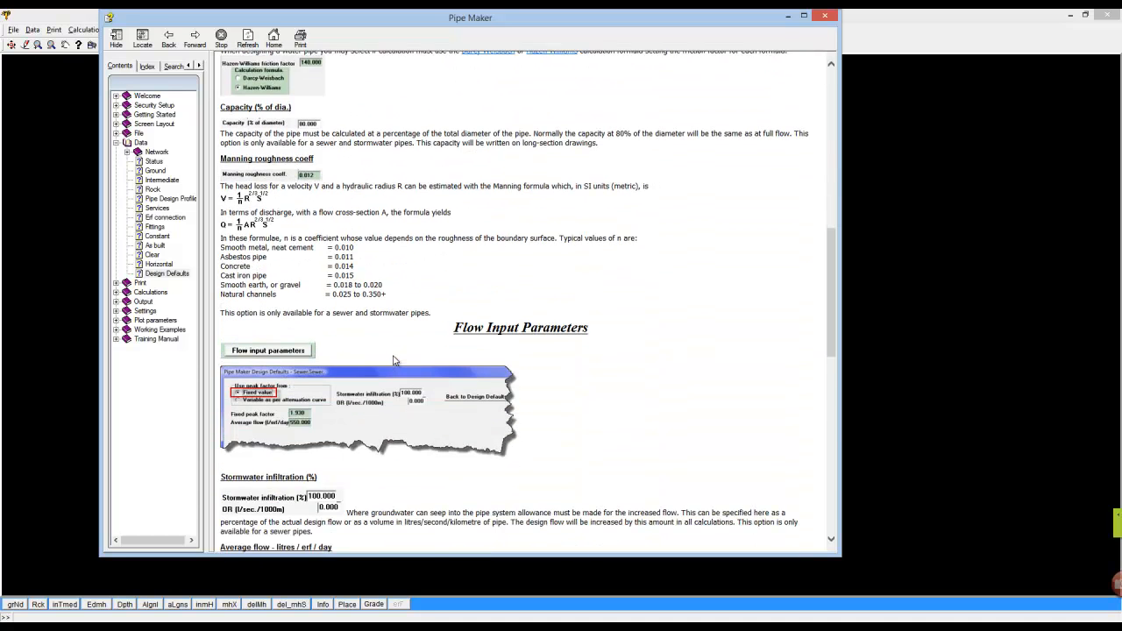
scroll(393, 360, down, 5)
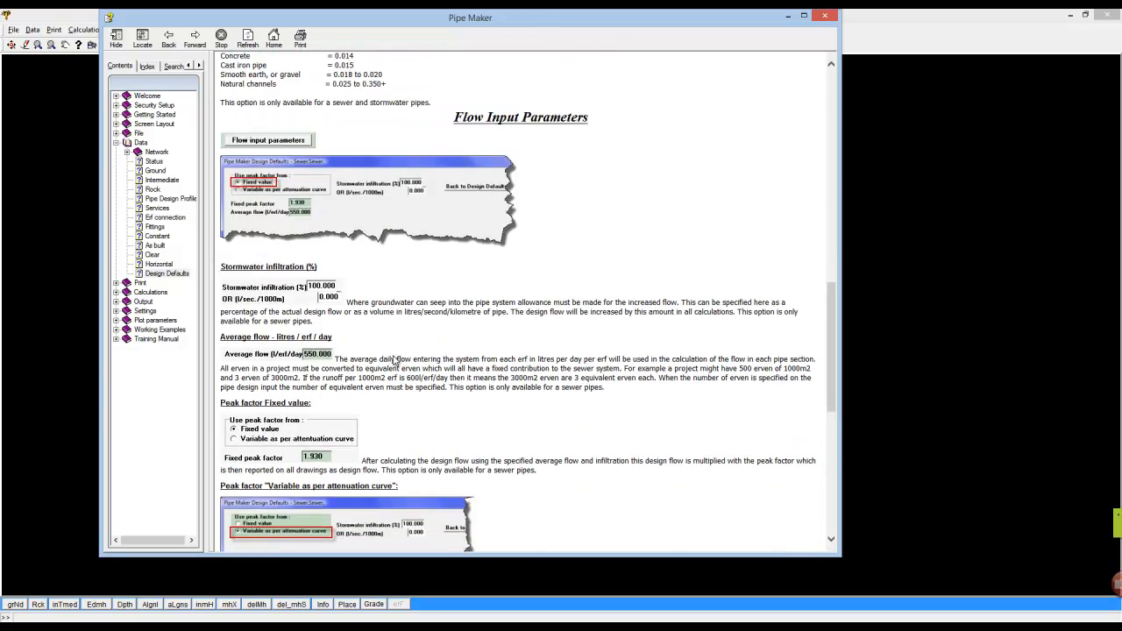
scroll(394, 361, up, 15)
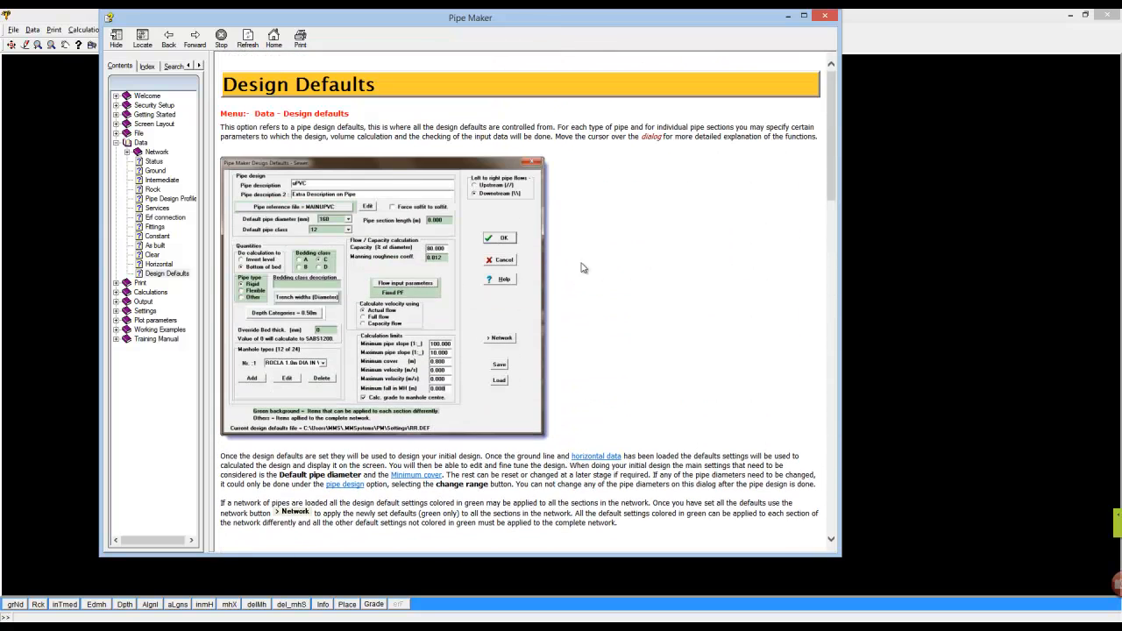
click(826, 18)
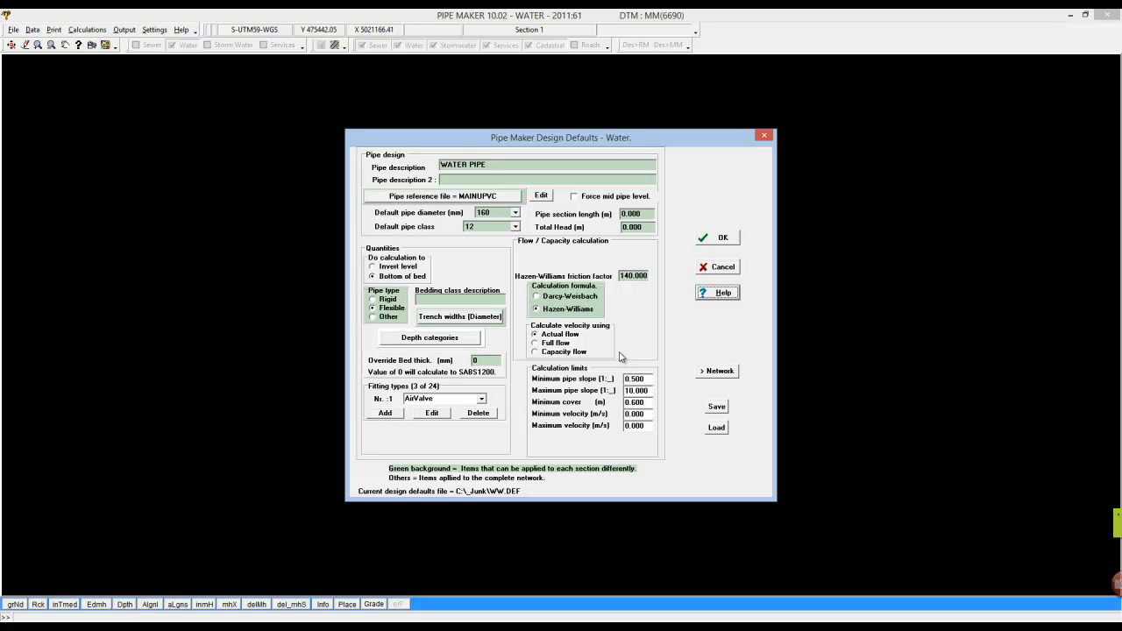
Accept the design defaults and design the water pipe parallel to the ground profile.
click(720, 241)
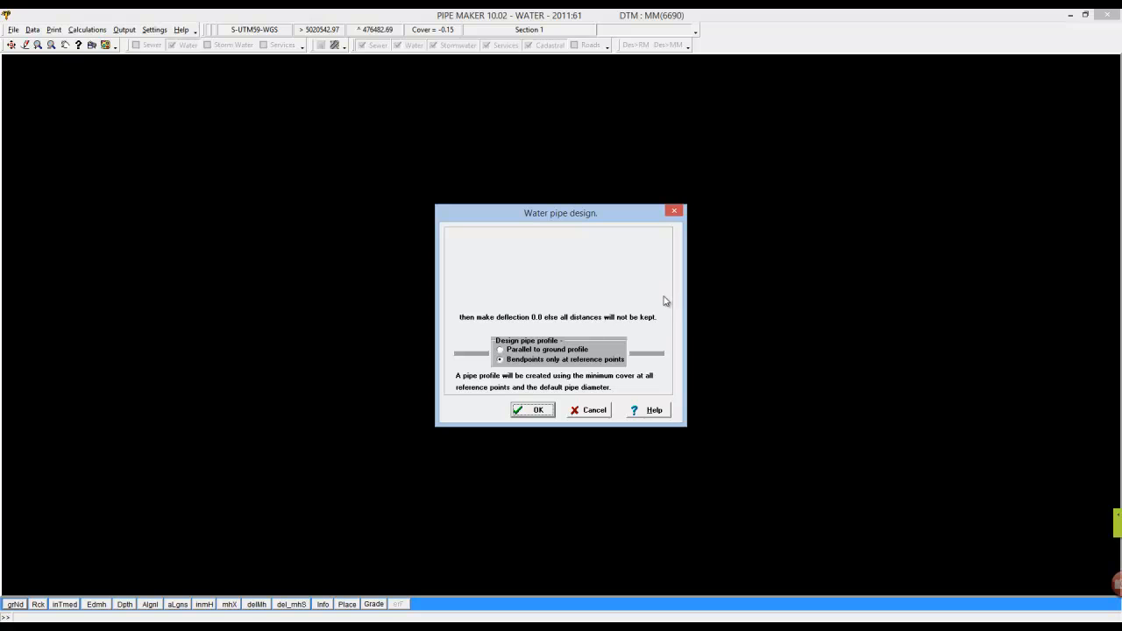
click(508, 351)
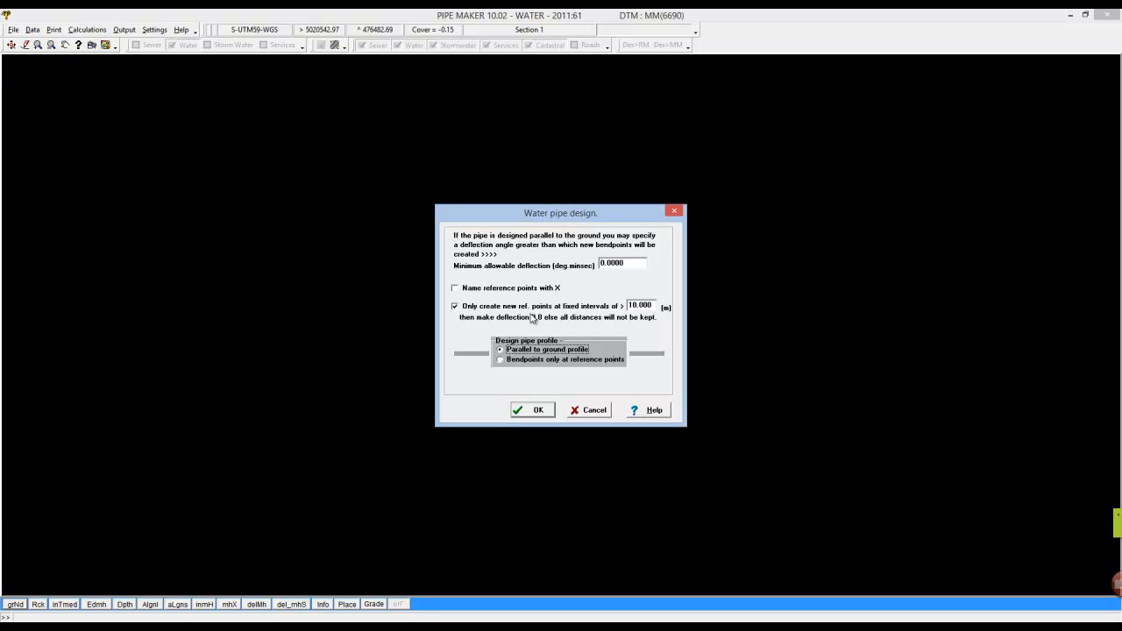
click(538, 410)
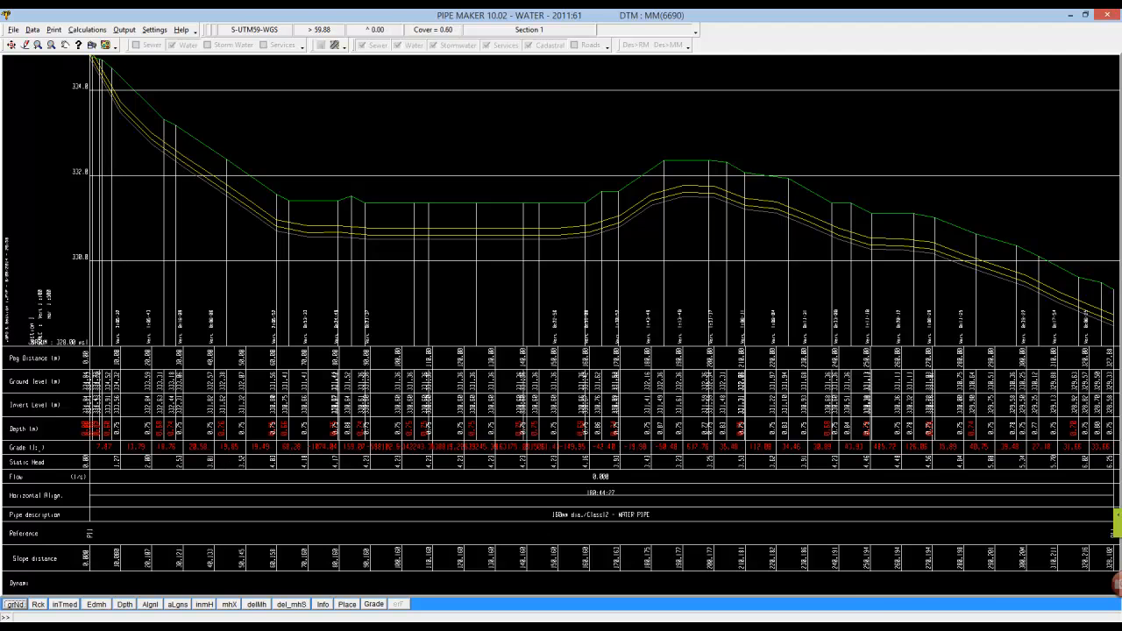
Switch to Model Maker and set the cursor display to show slope in percent on the active project.
click(293, 625)
scroll(495, 150, up, 2)
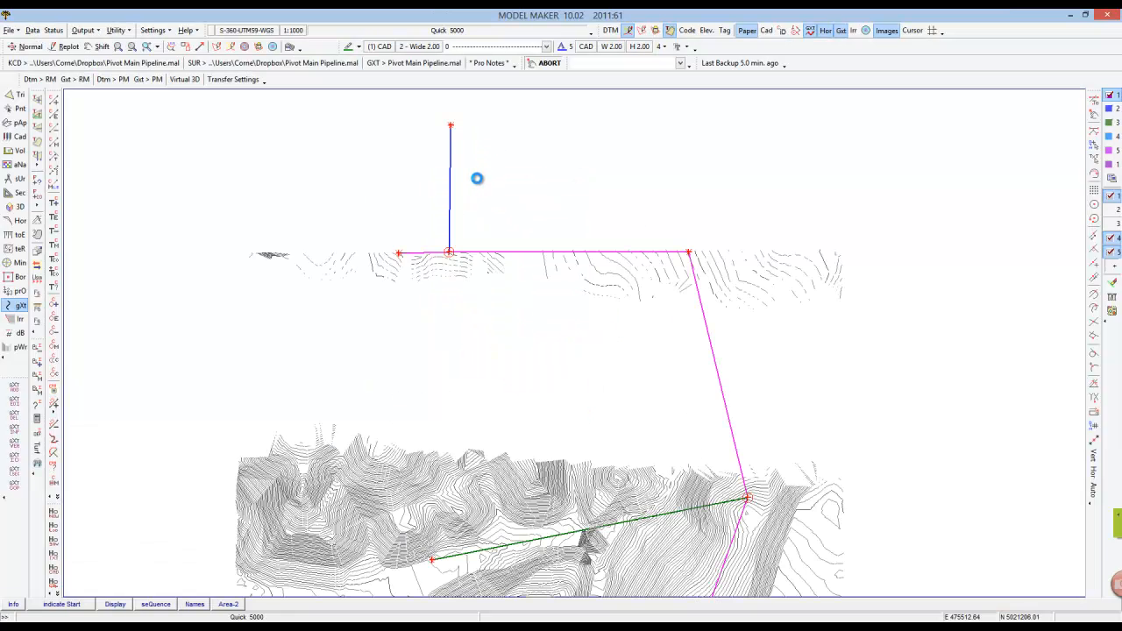
scroll(421, 199, down, 1)
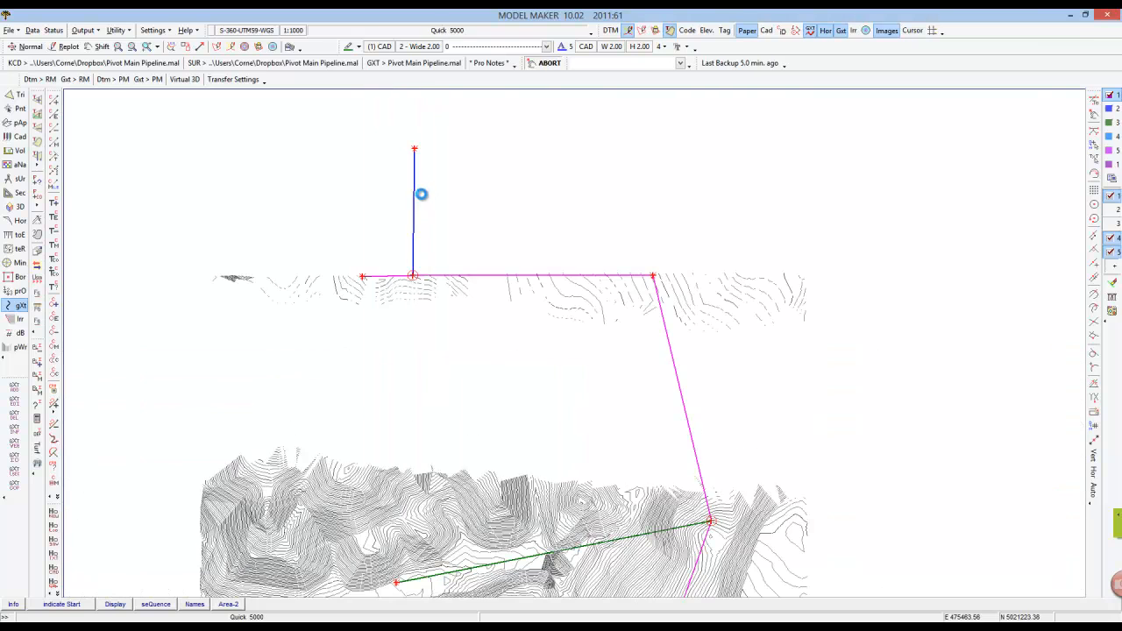
key(m)
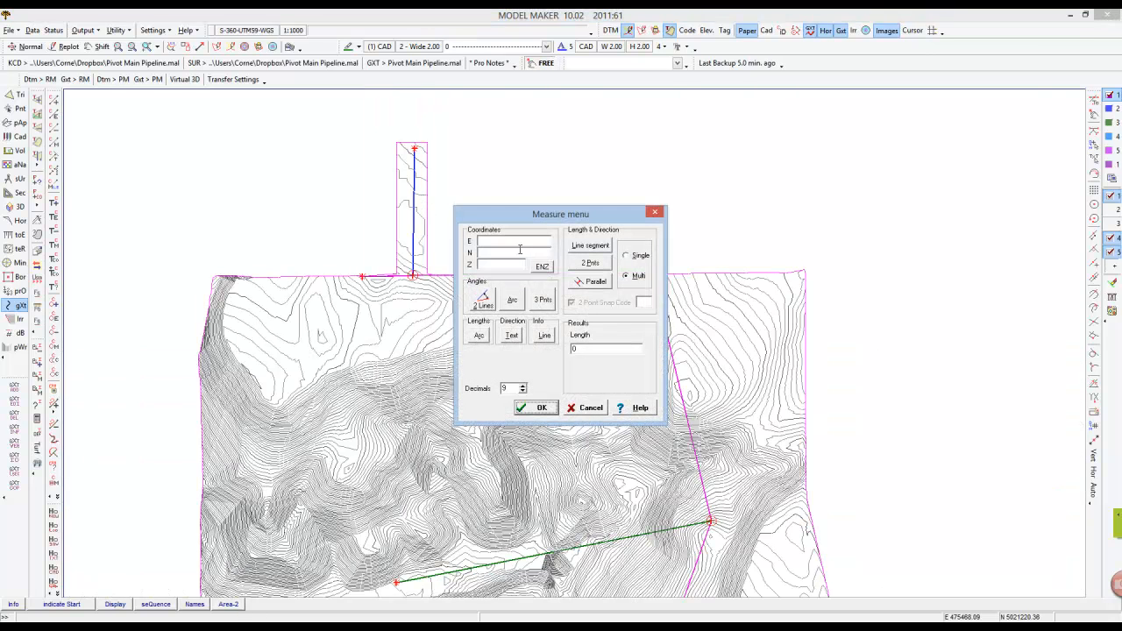
click(586, 408)
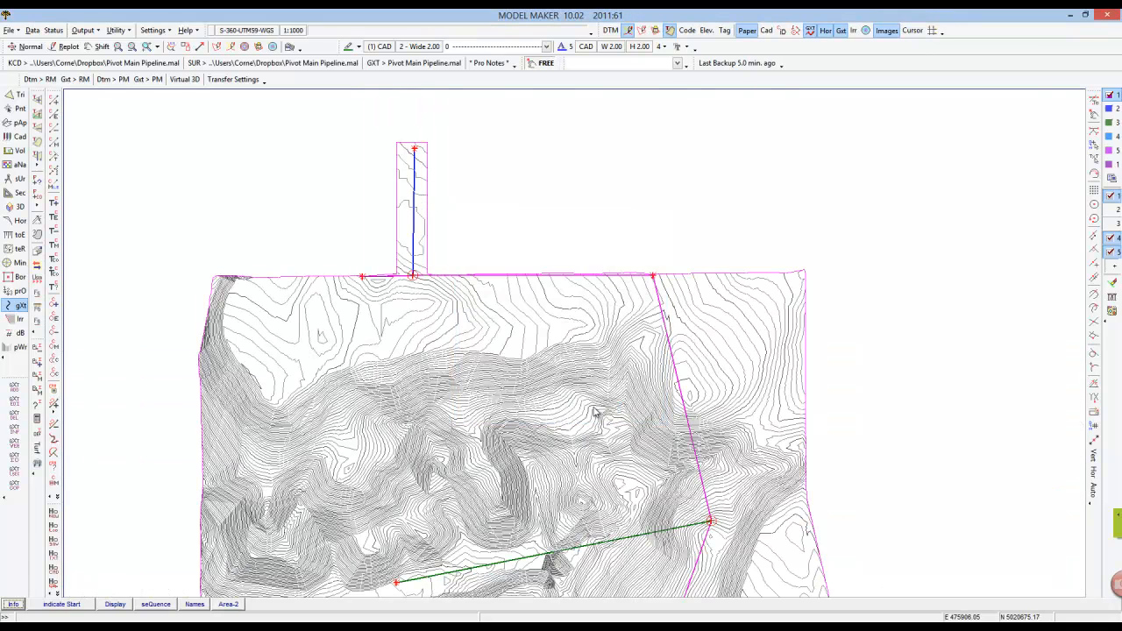
key(F5)
click(511, 279)
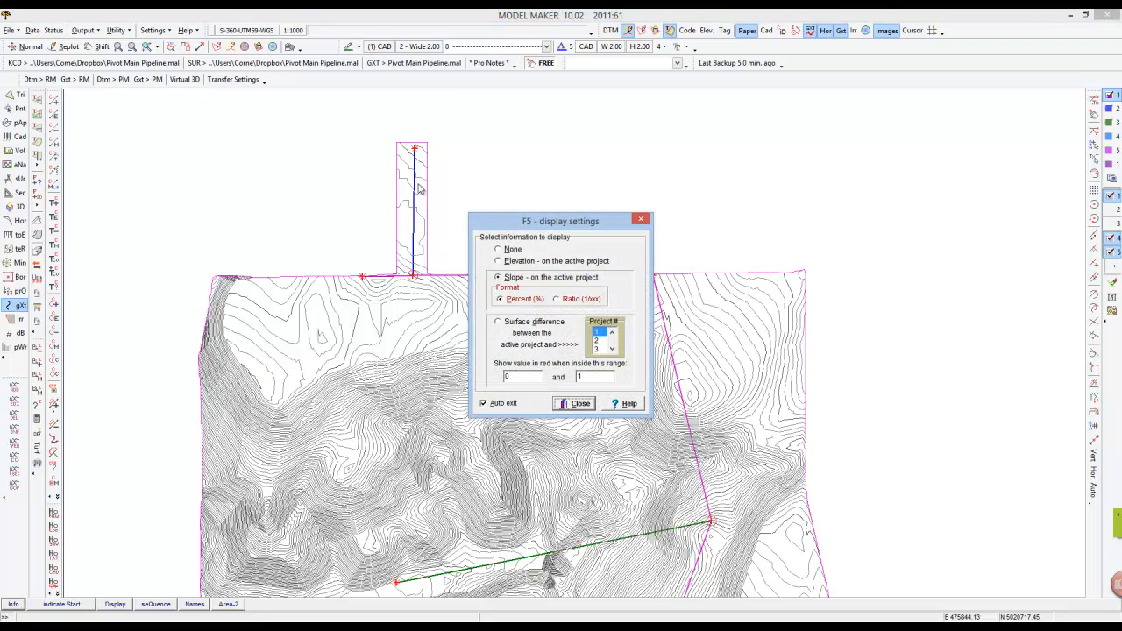
click(574, 403)
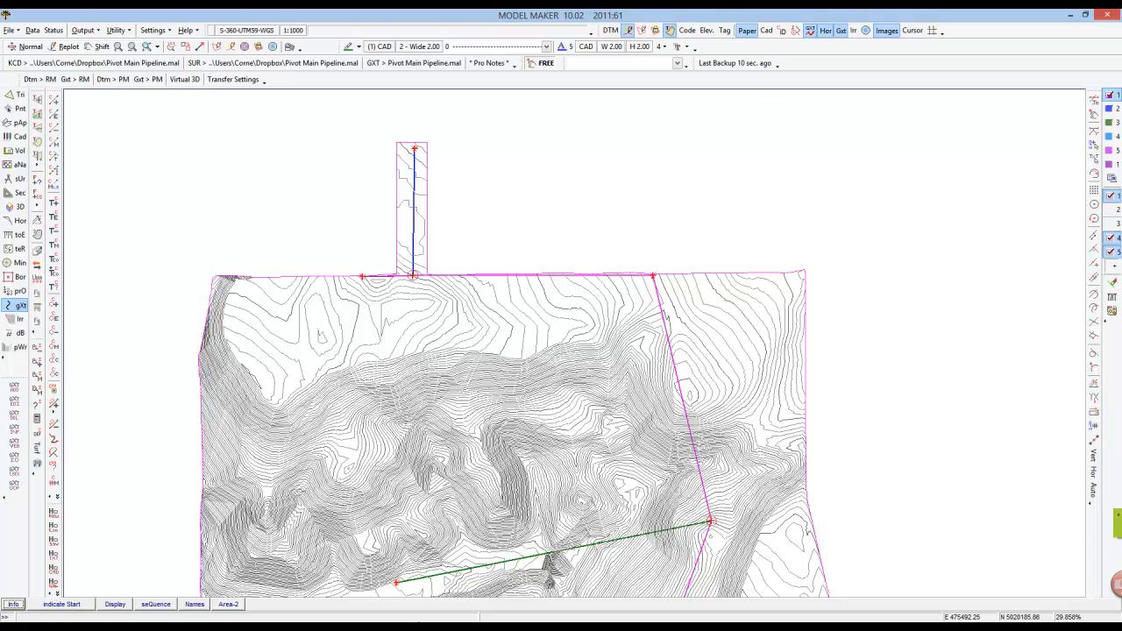
Turn on string names in the plan view string plot parameters.
key(alt+Tab)
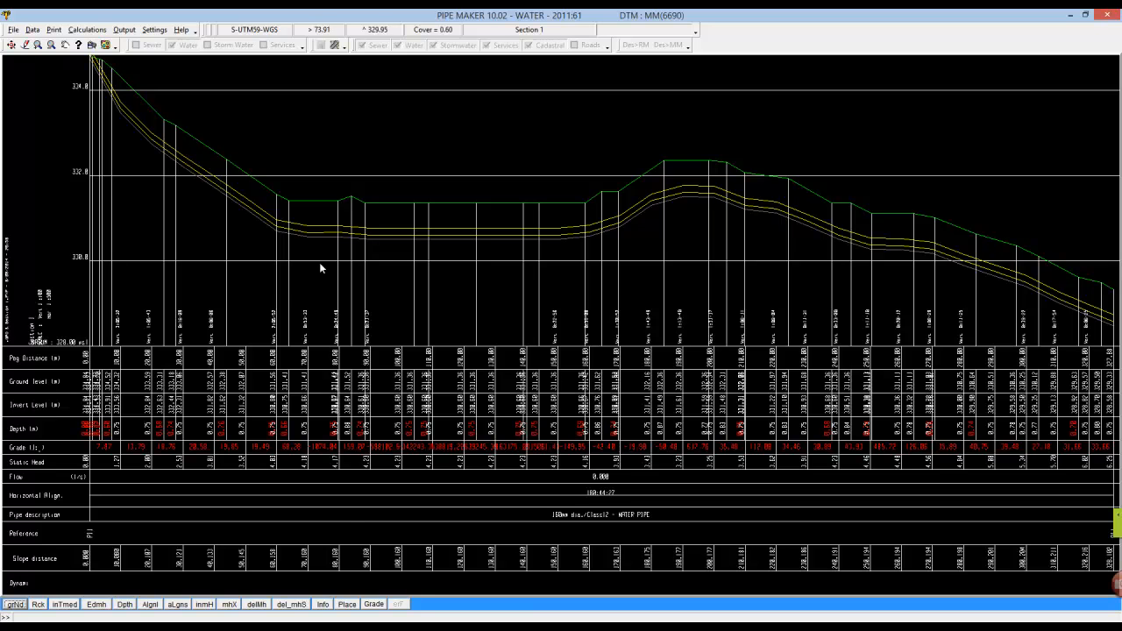
click(284, 627)
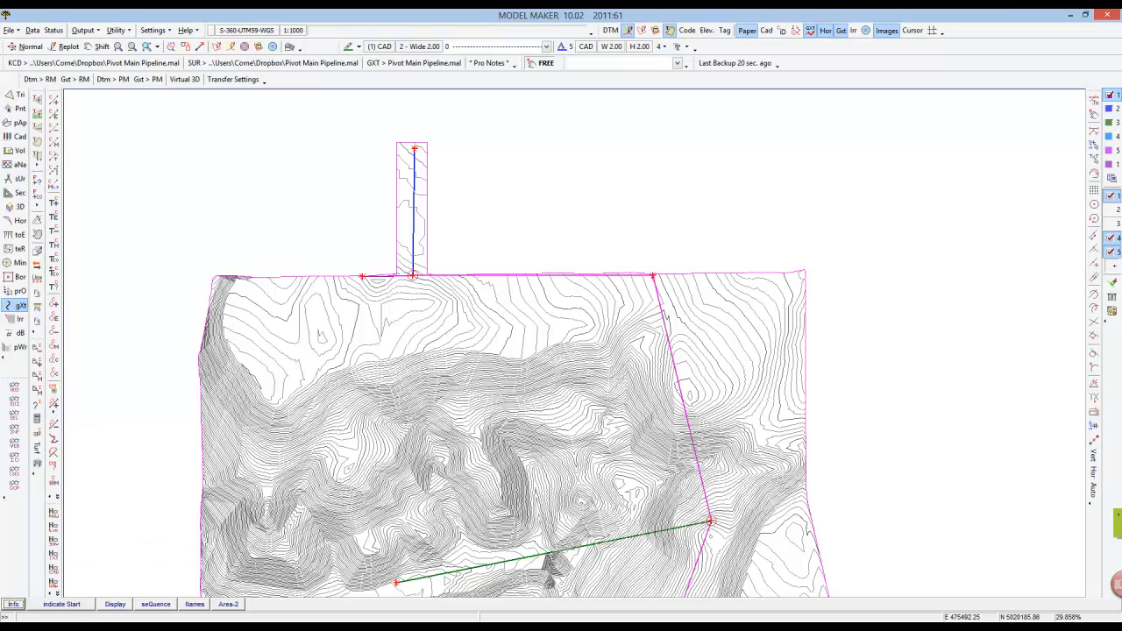
click(117, 606)
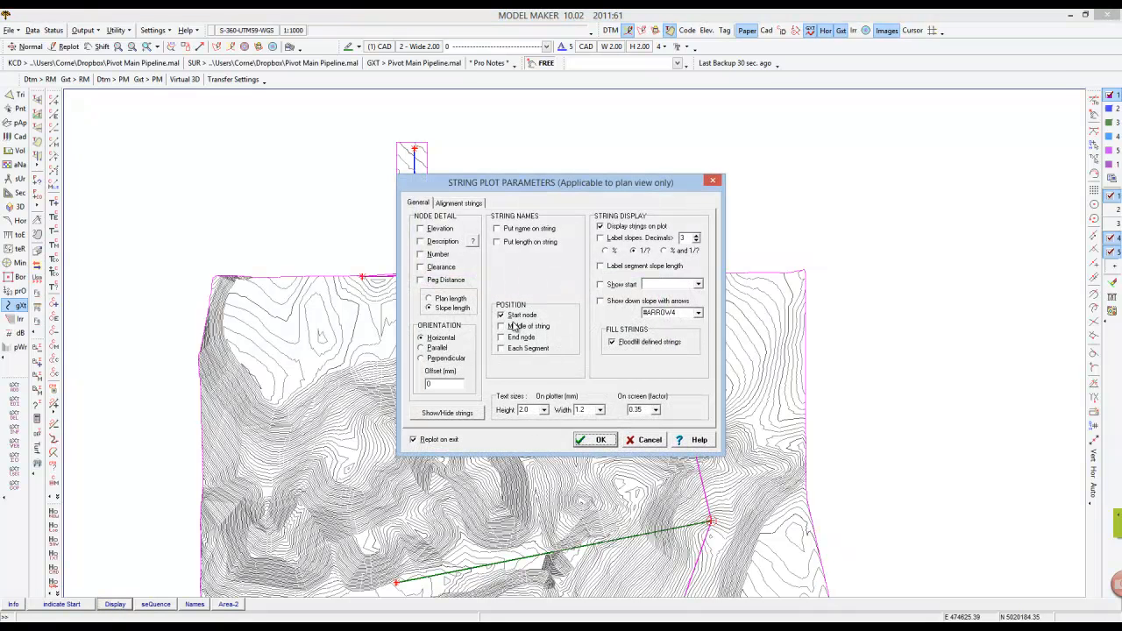
click(517, 231)
click(600, 438)
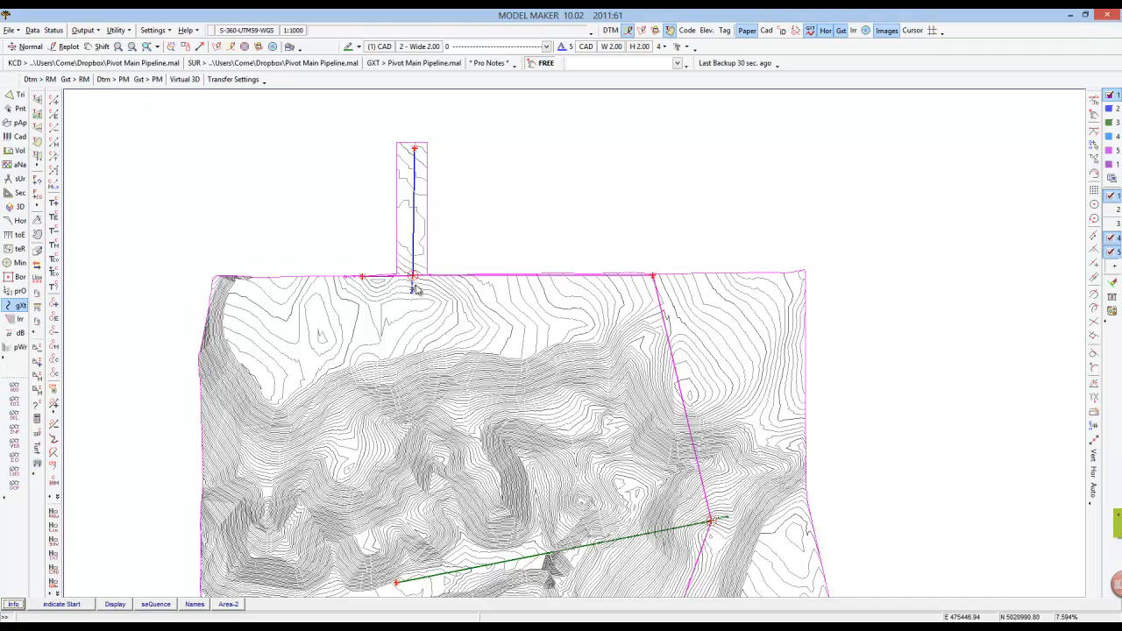
Indicate the start of the Section 1 riser string and swap its start and end.
scroll(410, 297, up, 3)
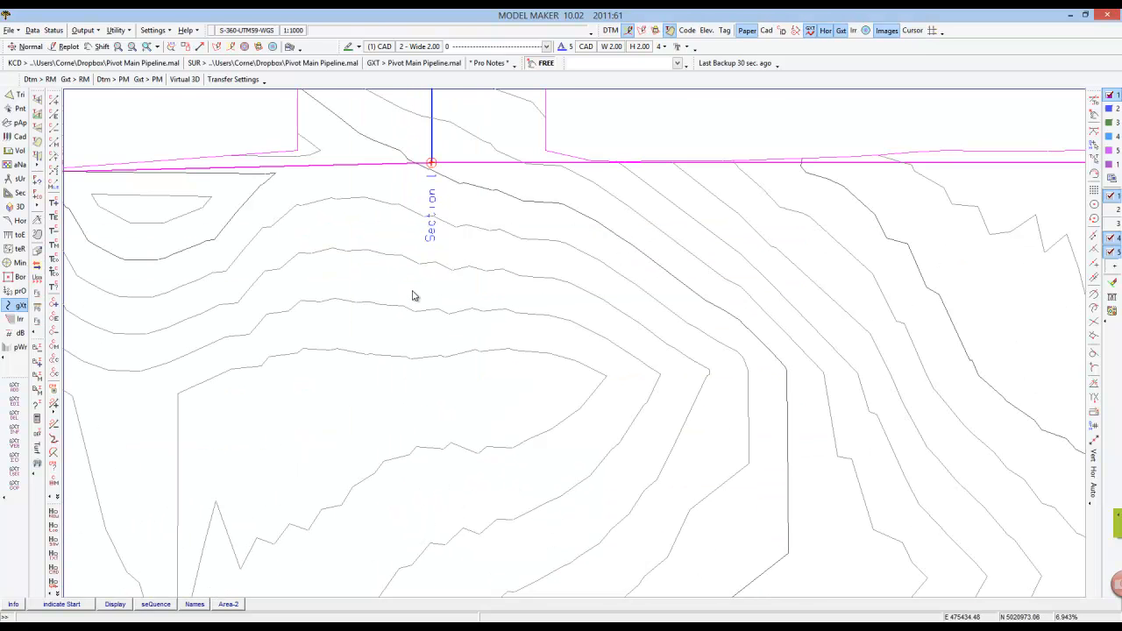
scroll(438, 248, down, 2)
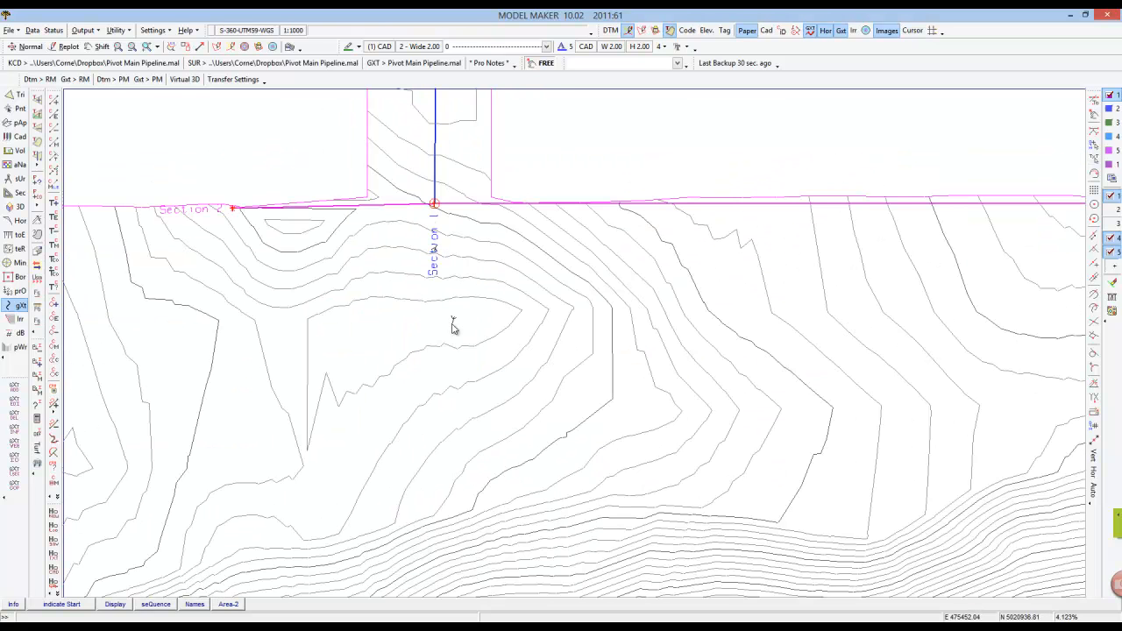
click(70, 605)
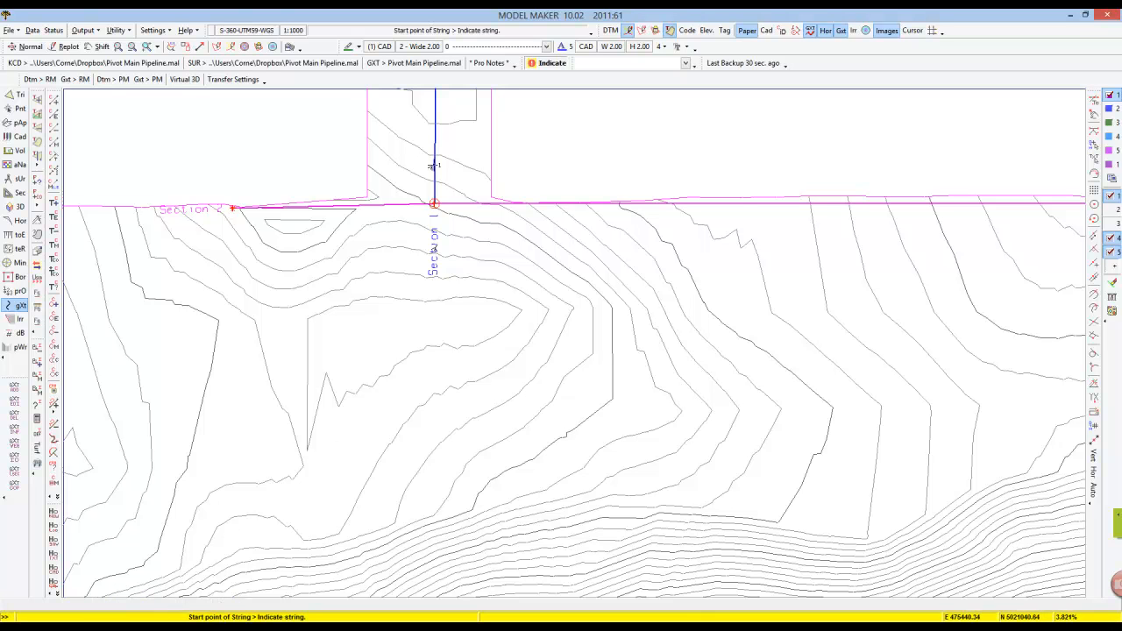
click(433, 153)
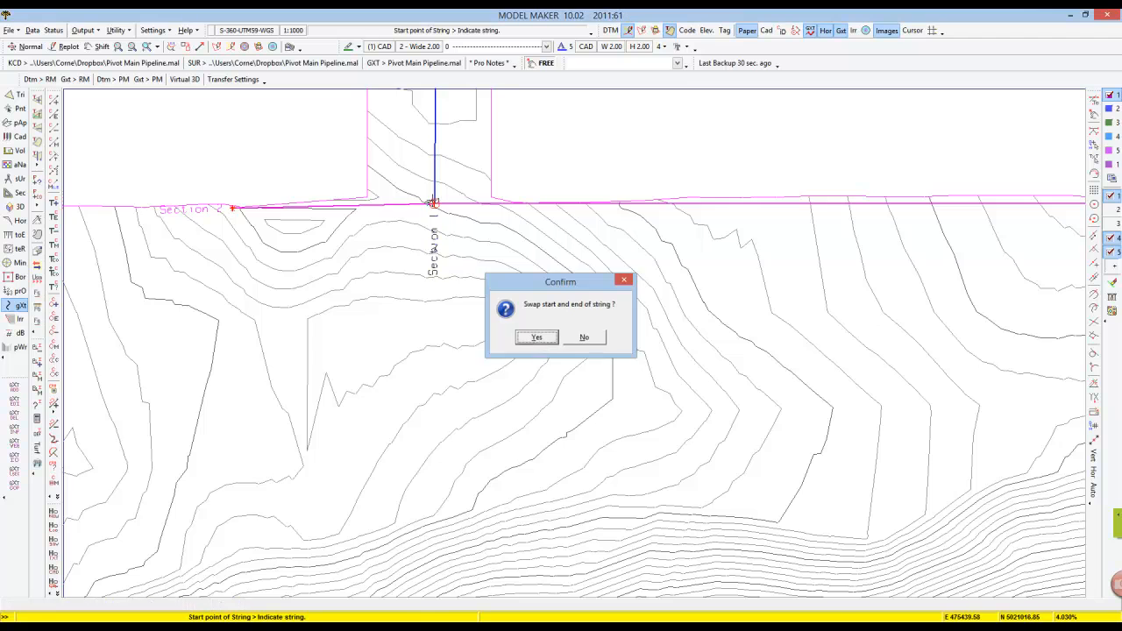
click(538, 338)
scroll(474, 234, down, 2)
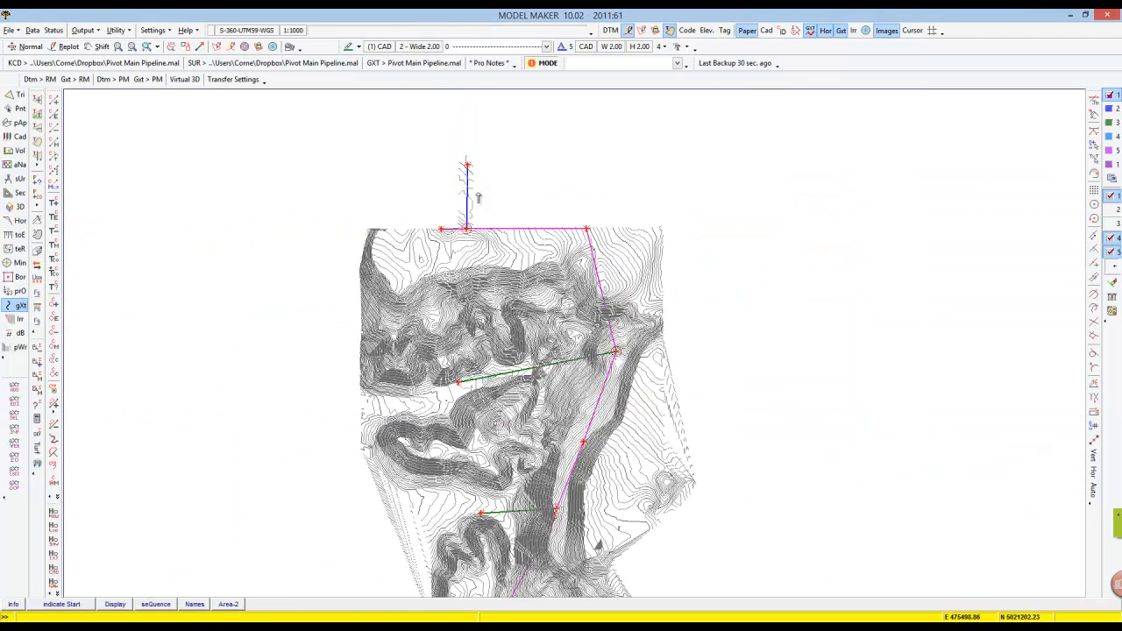
scroll(478, 194, up, 1)
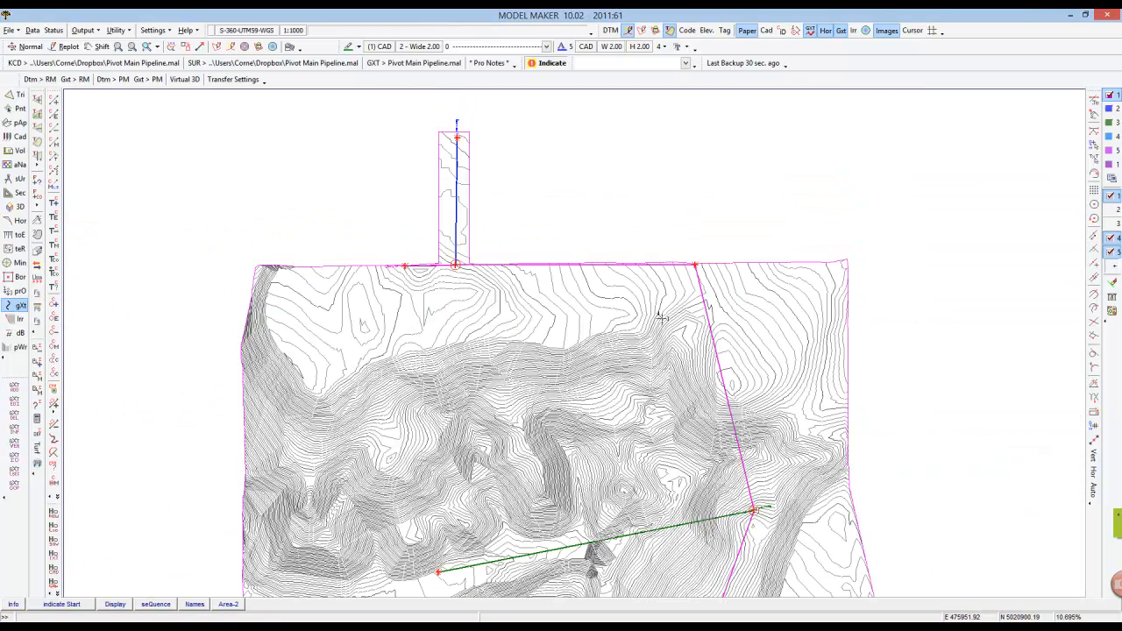
middle_click(751, 504)
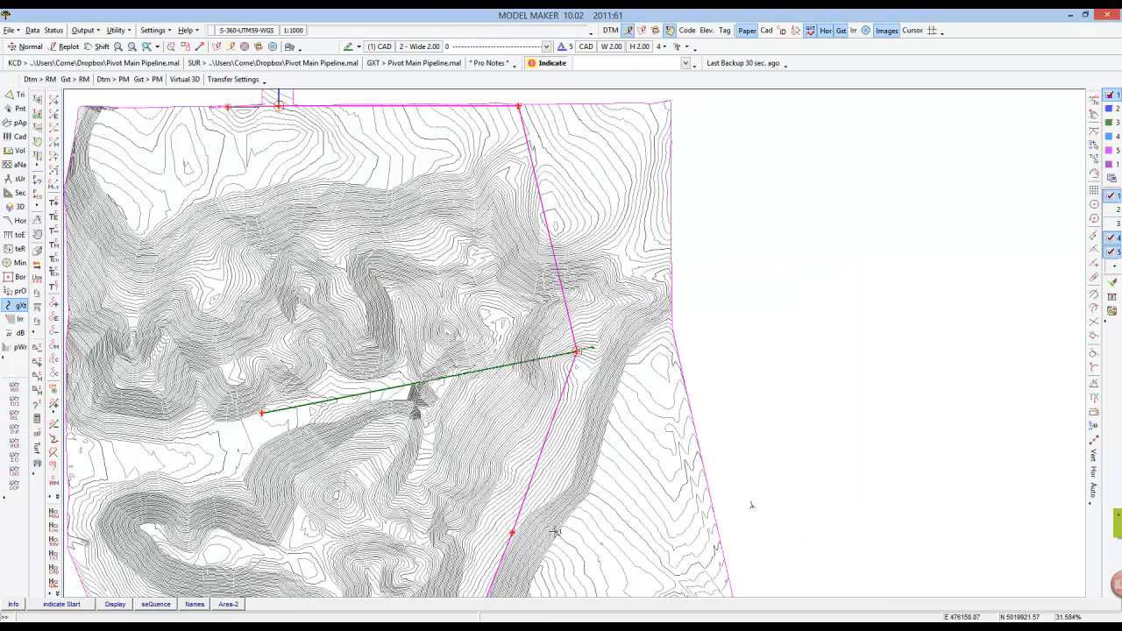
scroll(536, 555, down, 2)
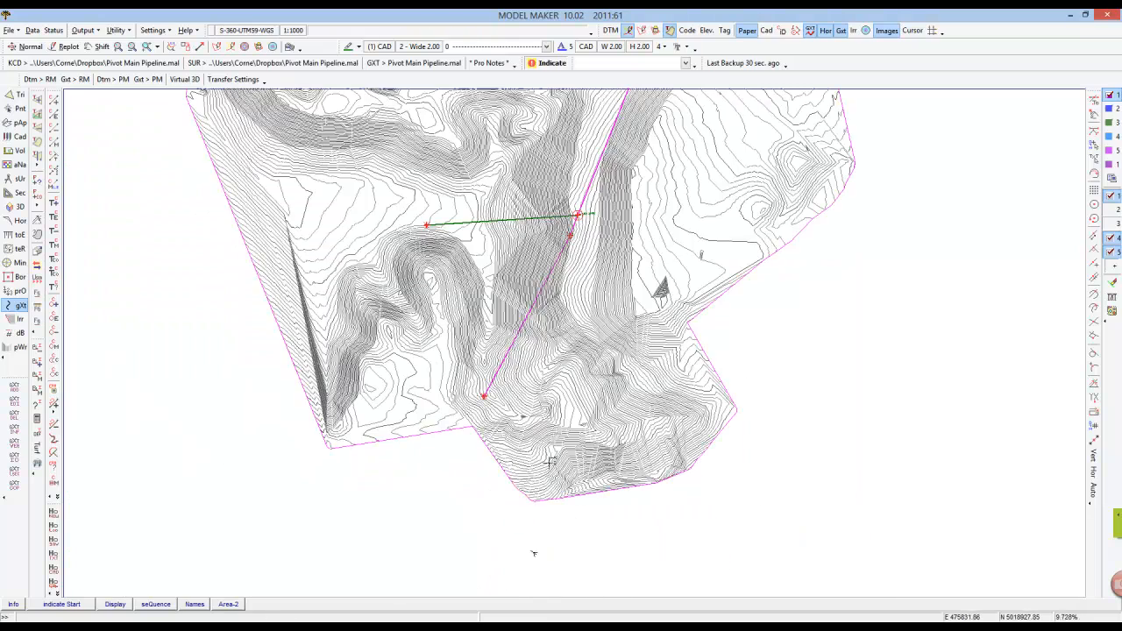
middle_click(609, 133)
scroll(516, 257, down, 1)
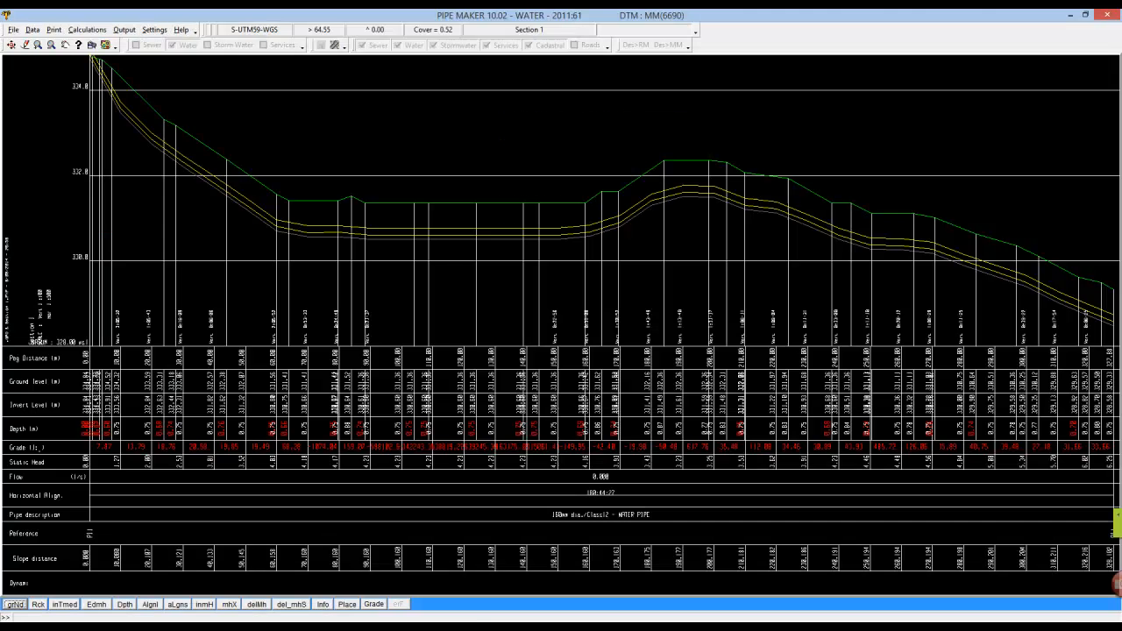
Clear Pipe Maker and start a new Water pipe section, clearing the DTM data as well.
click(15, 29)
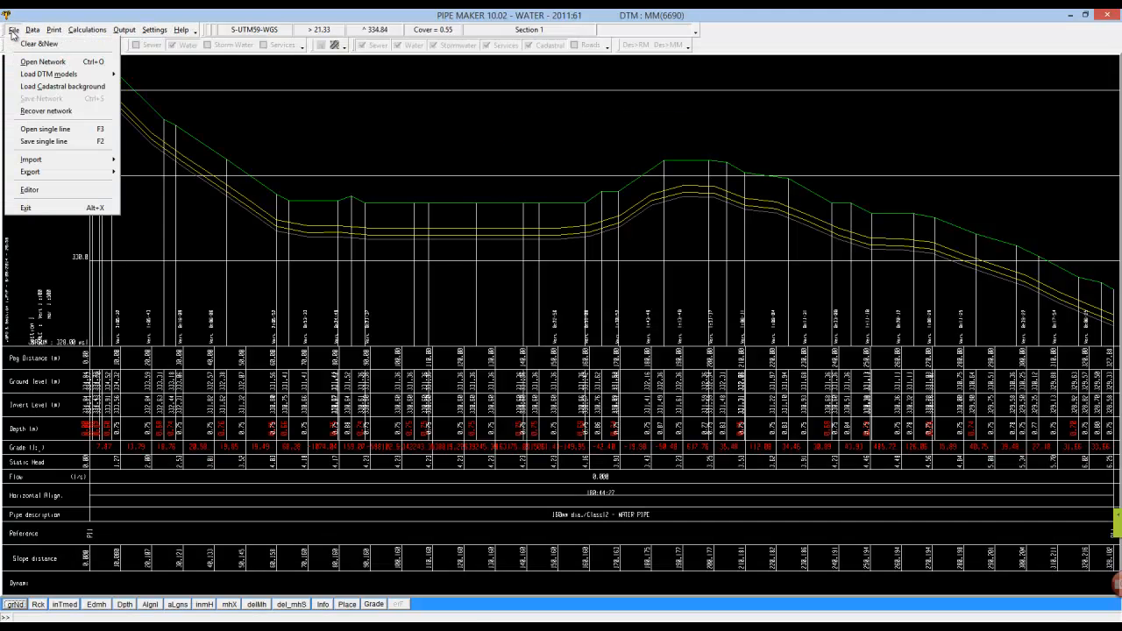
click(35, 44)
click(536, 338)
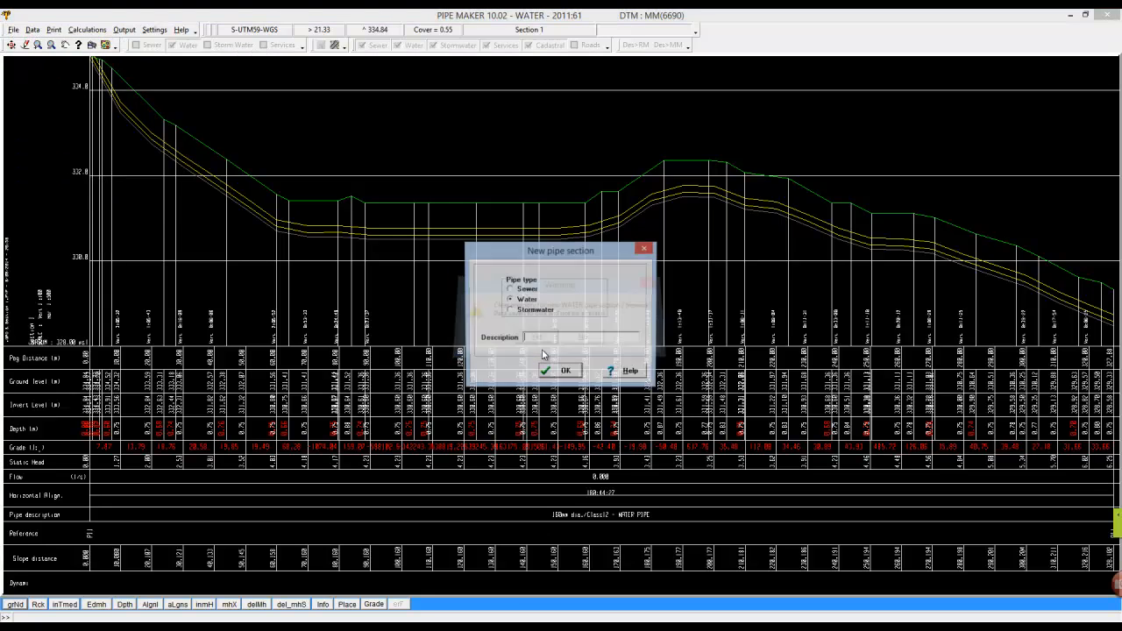
click(565, 372)
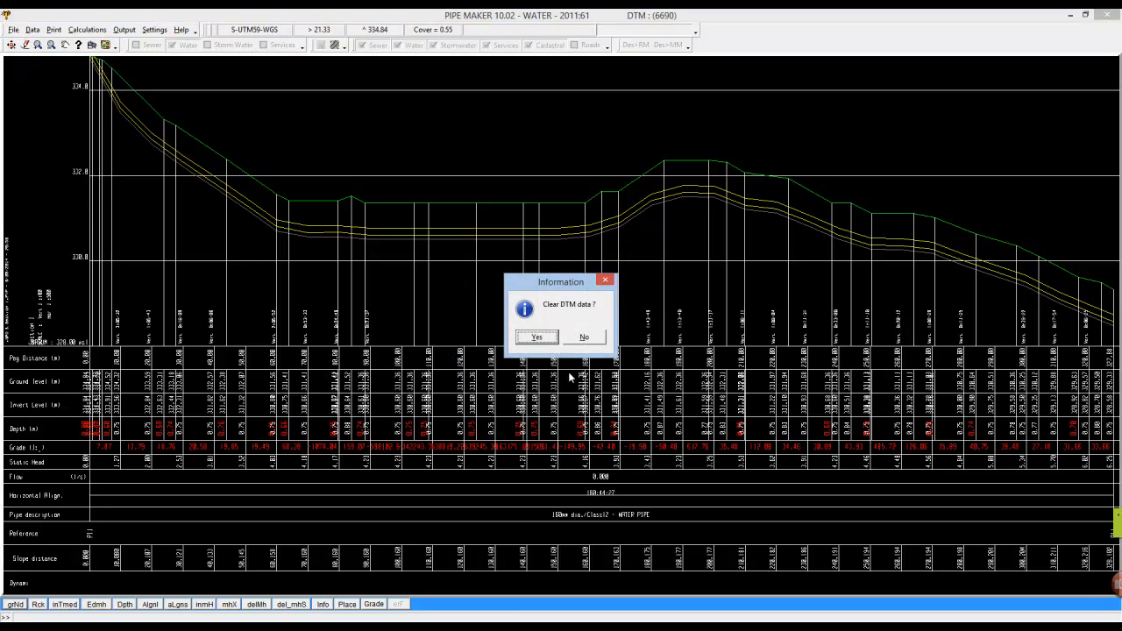
click(545, 338)
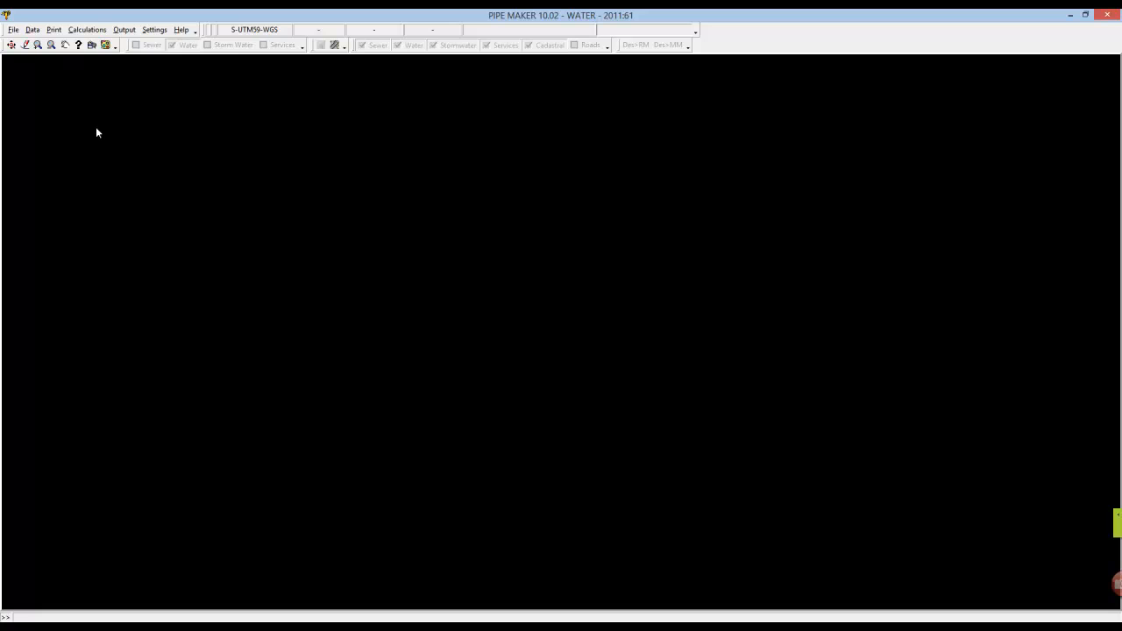
click(325, 626)
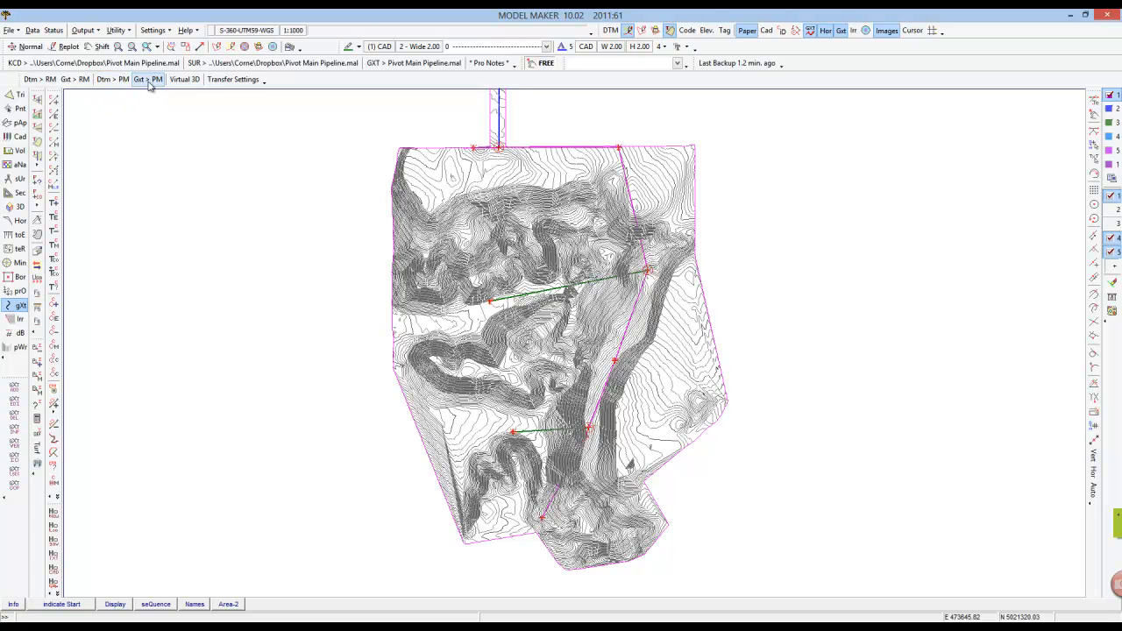
click(358, 626)
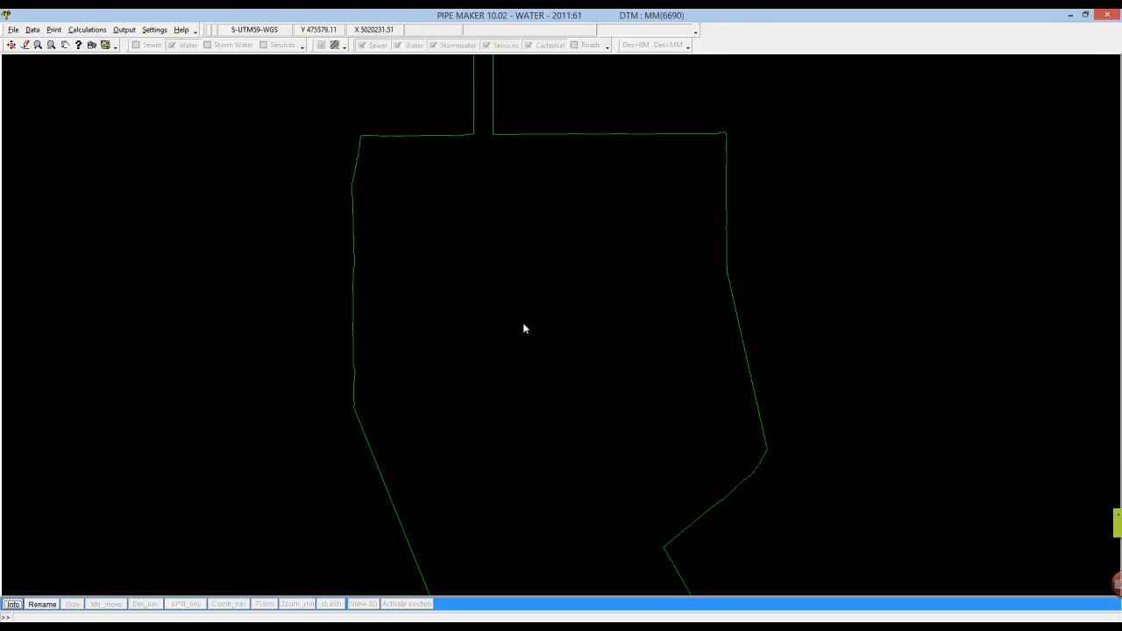
right_click(191, 430)
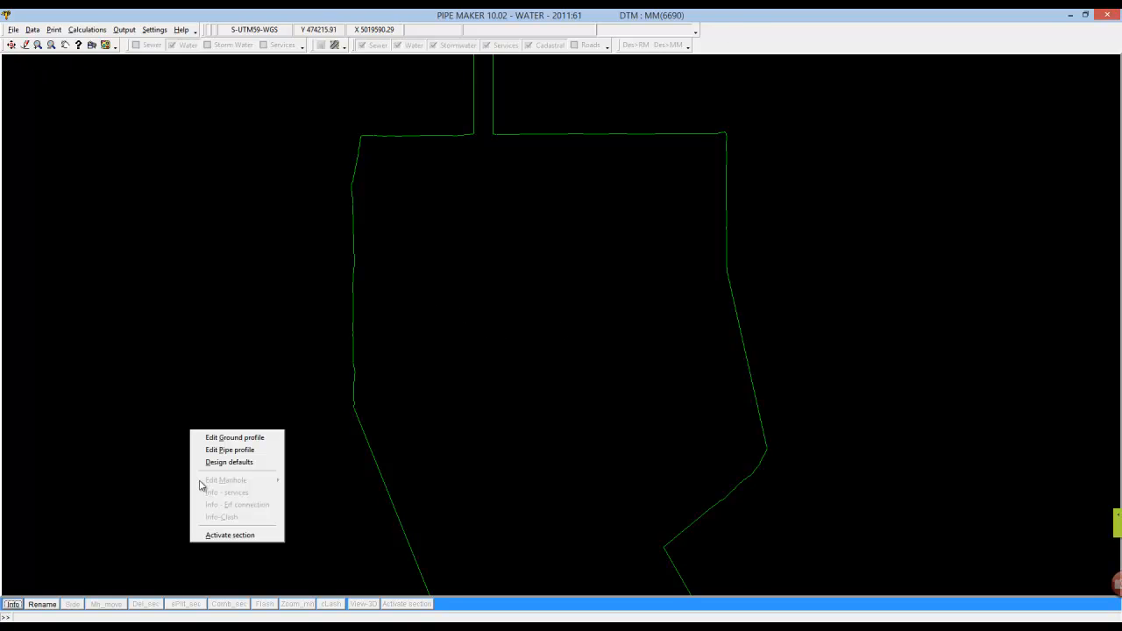
click(166, 525)
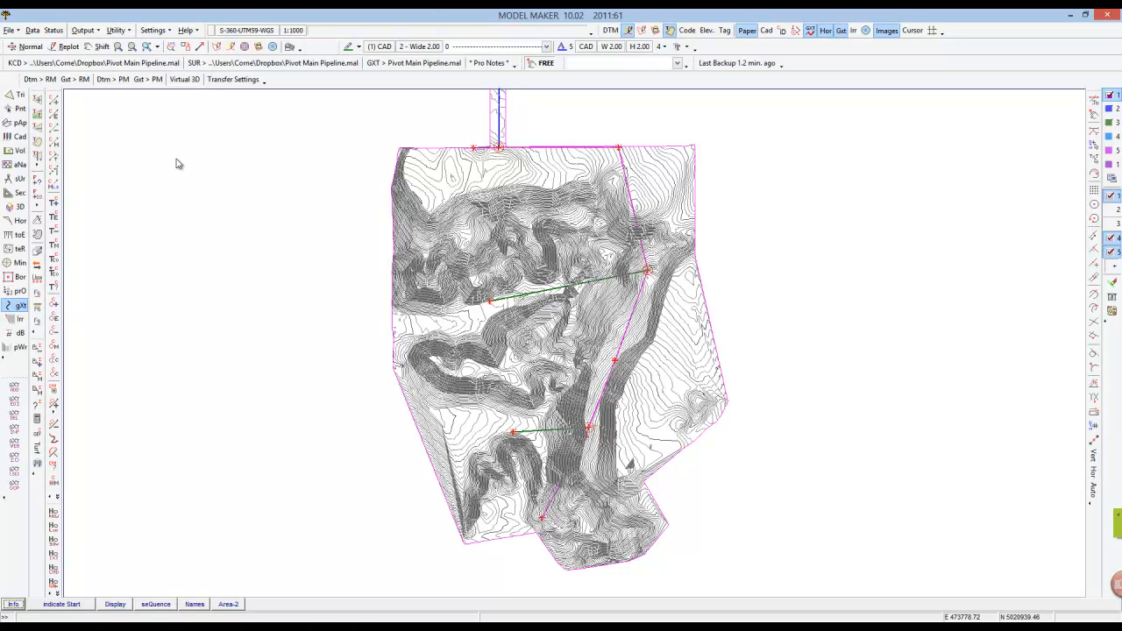
Transfer the layout strings from Model Maker to Pipe Maker and add them to the WATER network.
click(147, 80)
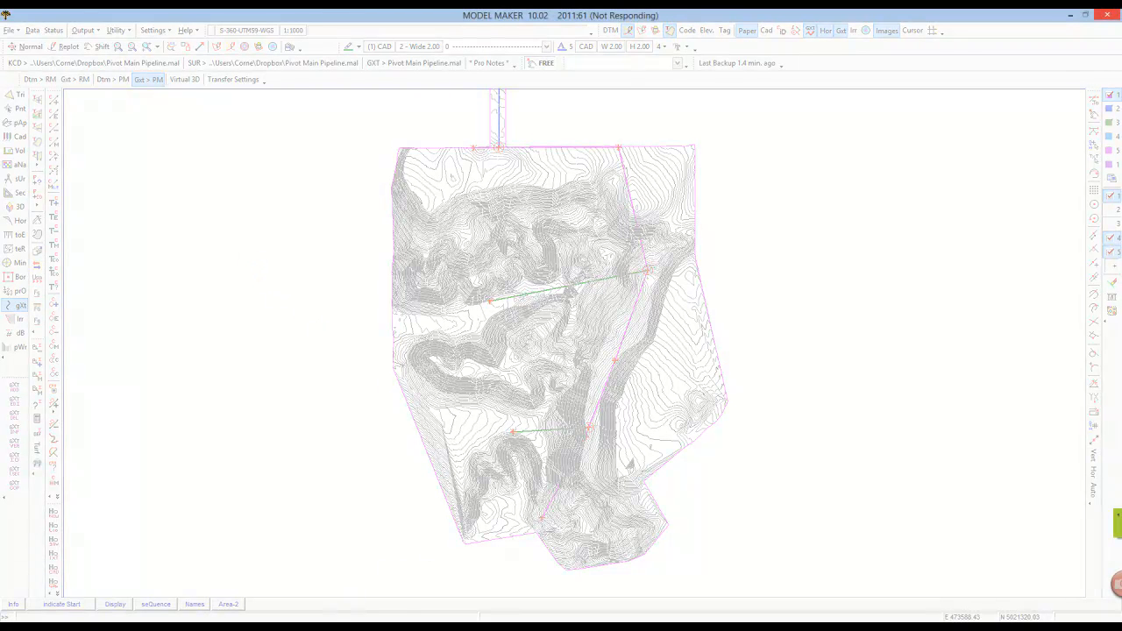
mouse_move(333, 626)
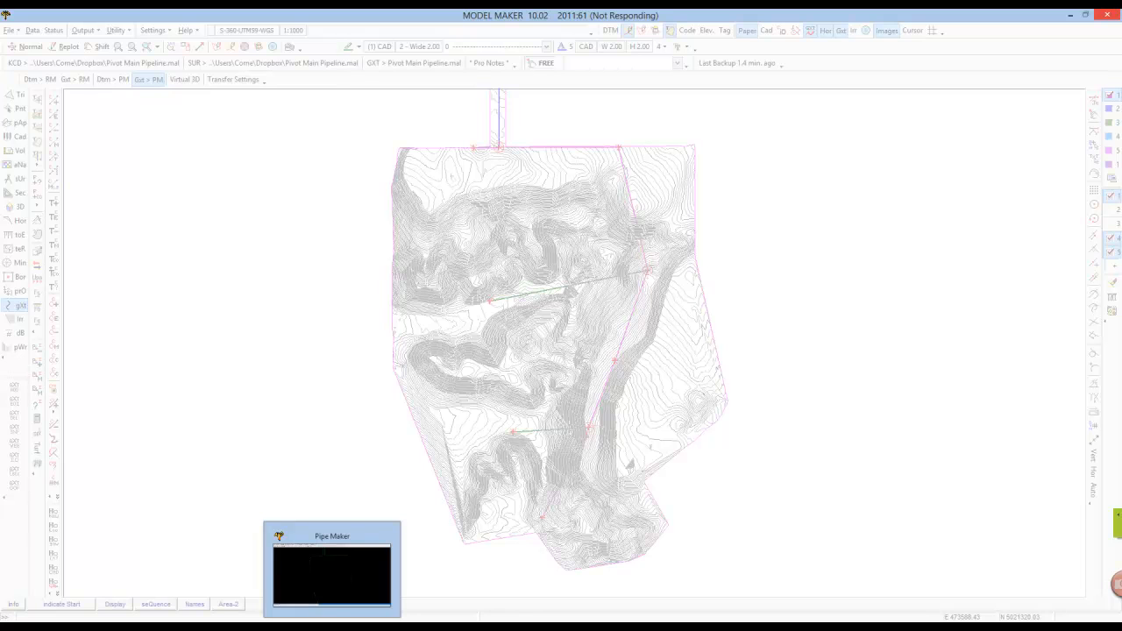
click(332, 627)
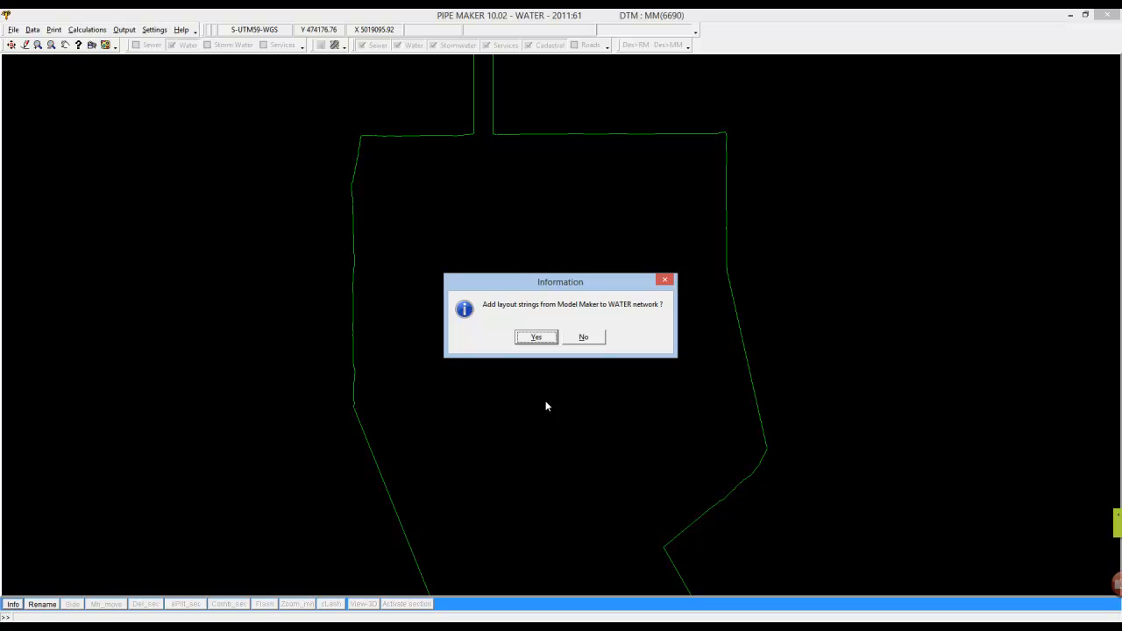
click(543, 341)
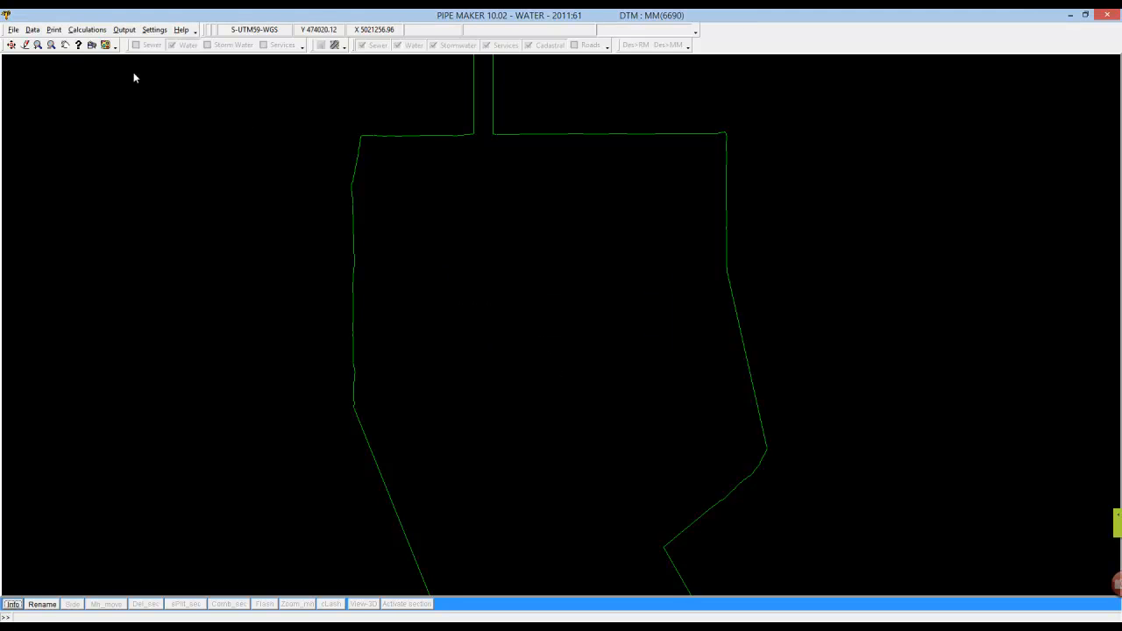
Exit Pipe Maker and reopen it with an empty water network.
click(14, 31)
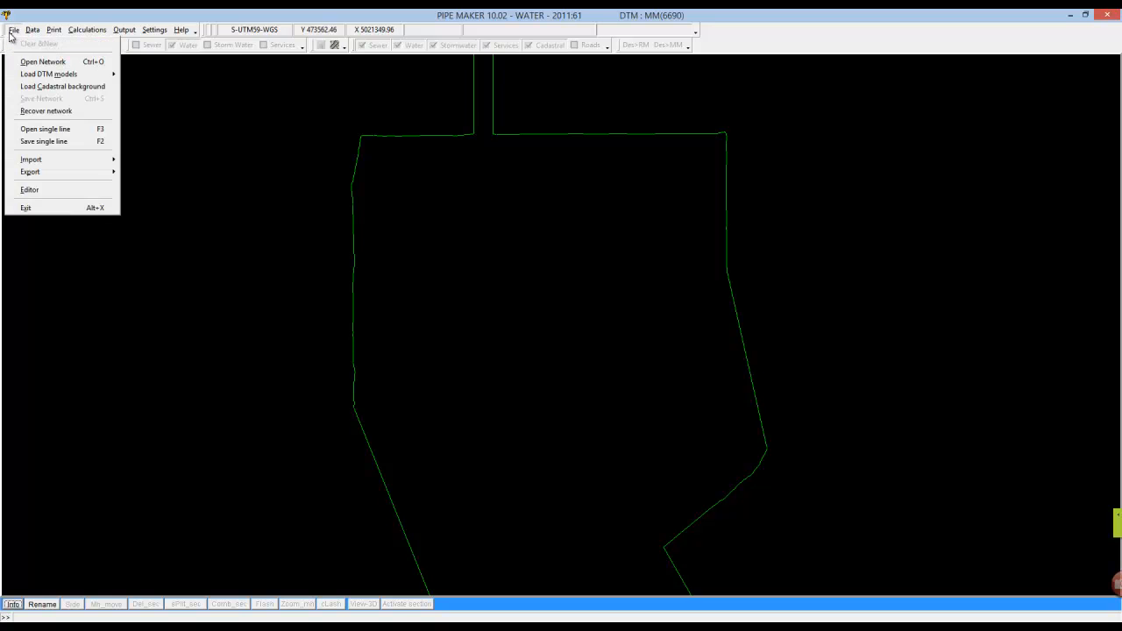
click(36, 208)
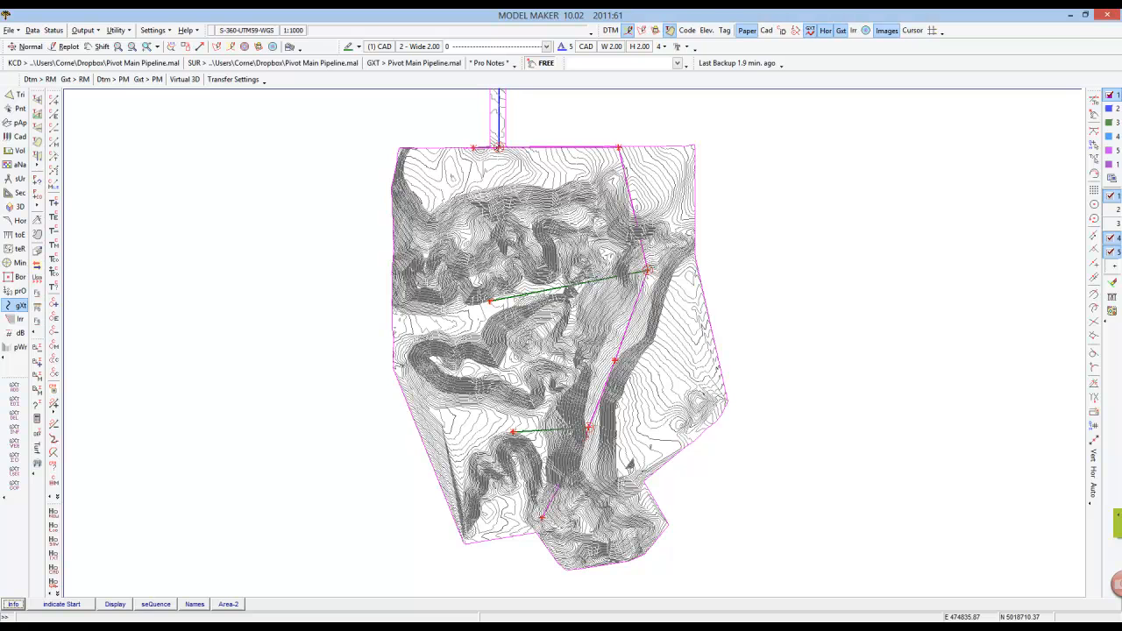
click(384, 627)
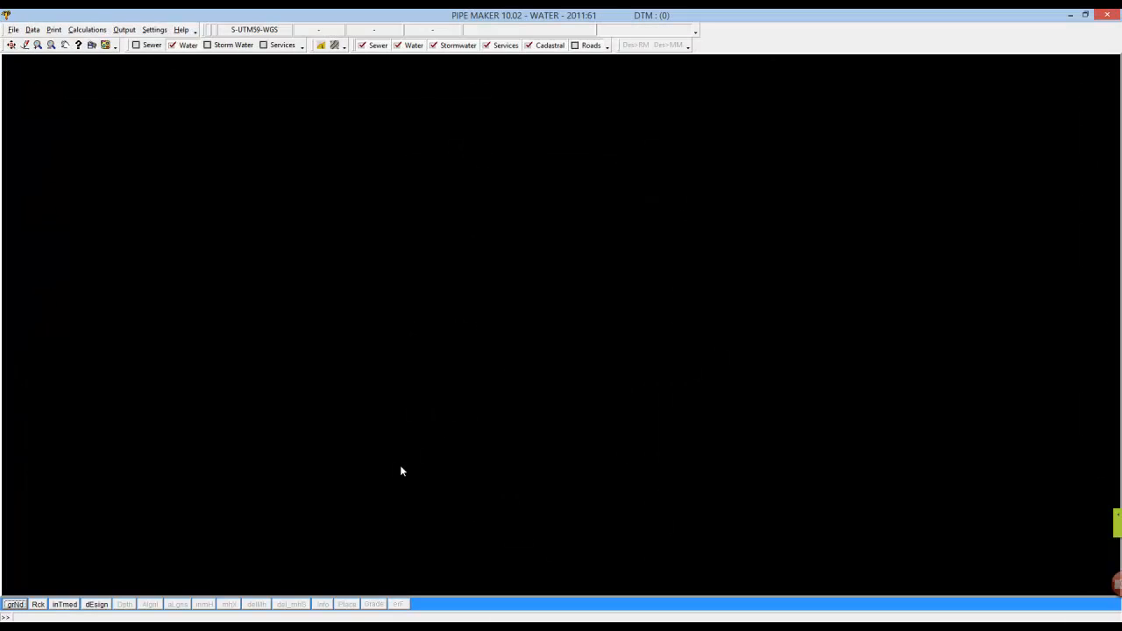
click(14, 604)
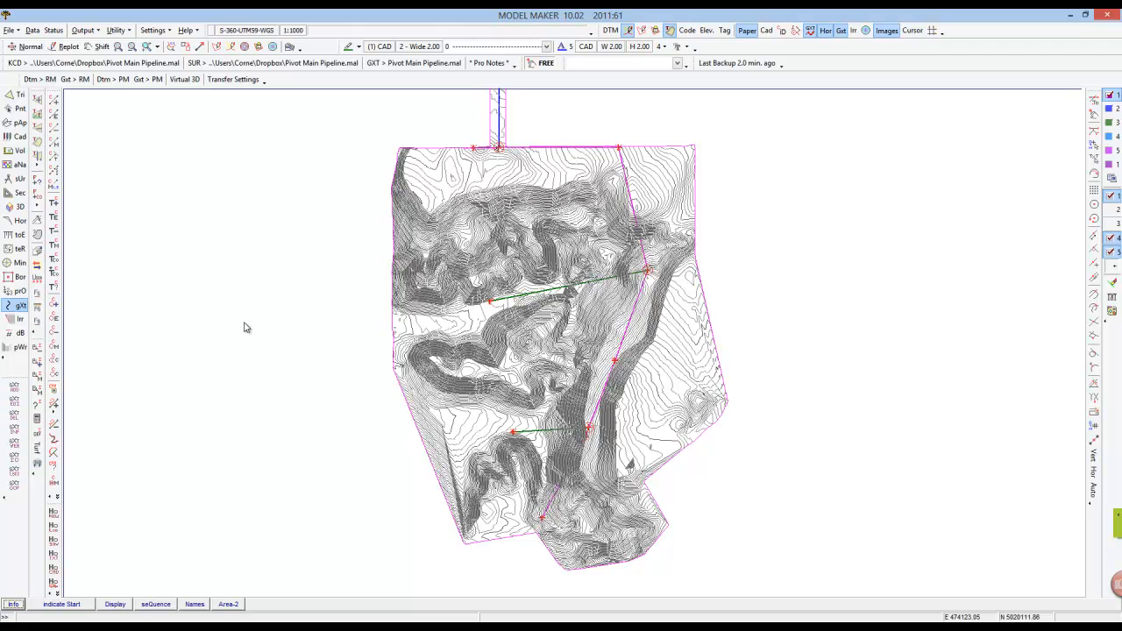
Send the DTM and then the layout strings from Model Maker to Pipe Maker and view the transferred network.
key(alt+Tab)
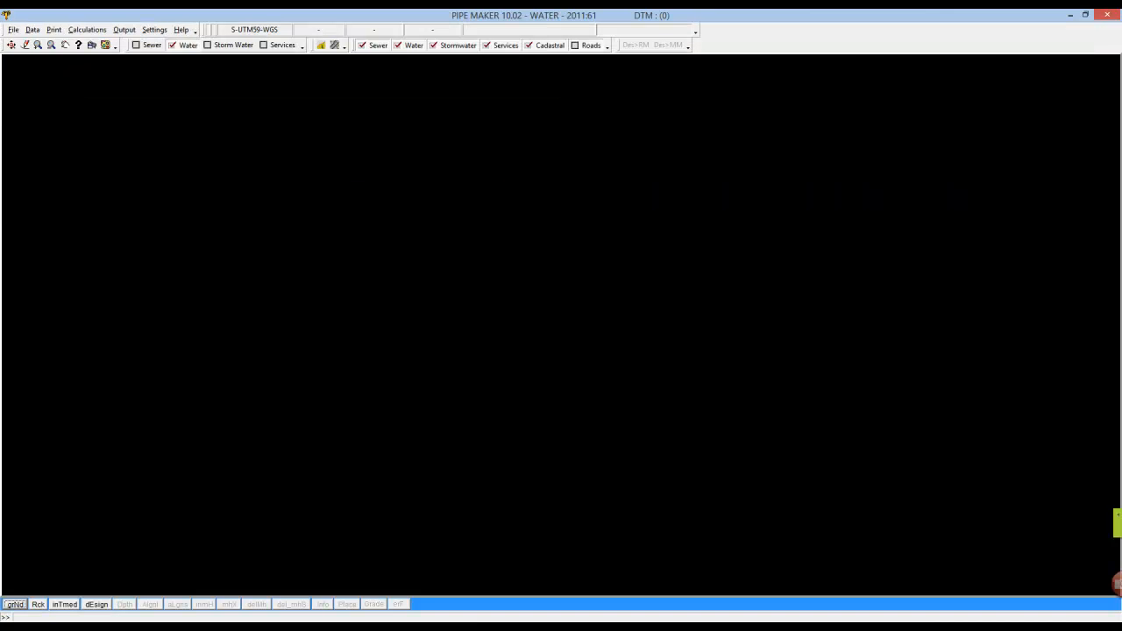
key(alt+Tab)
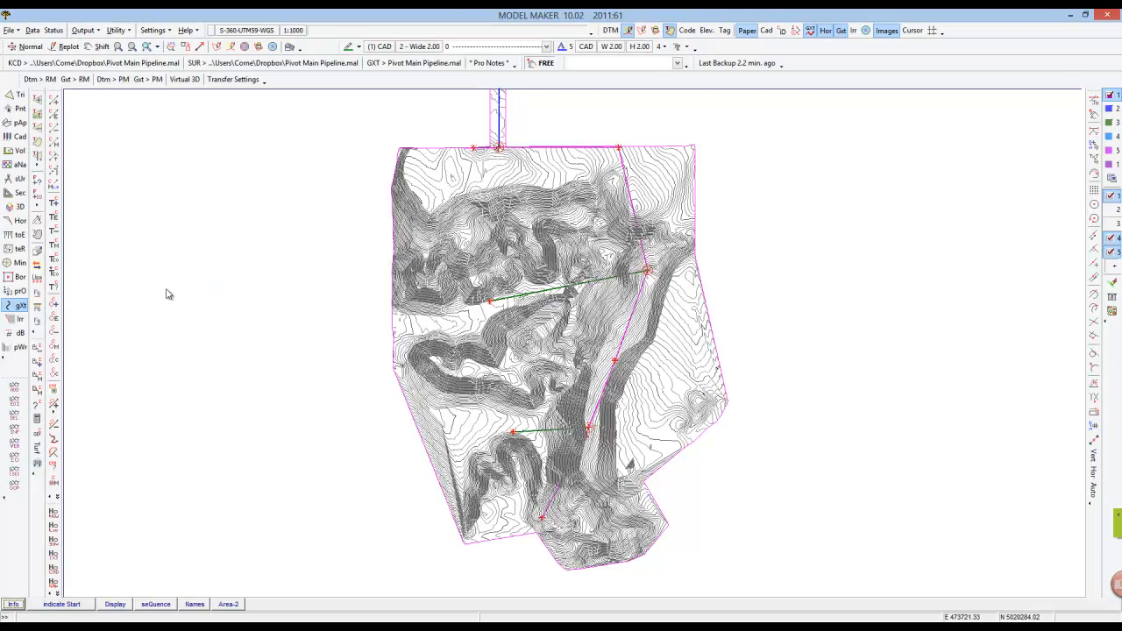
click(109, 80)
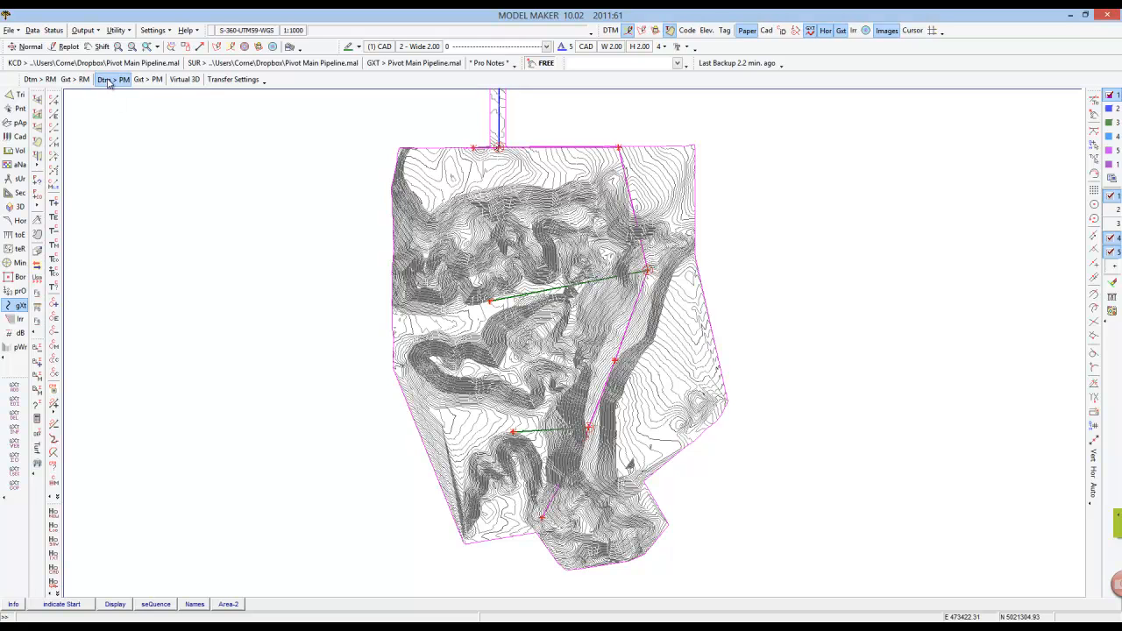
click(148, 80)
key(alt+Tab)
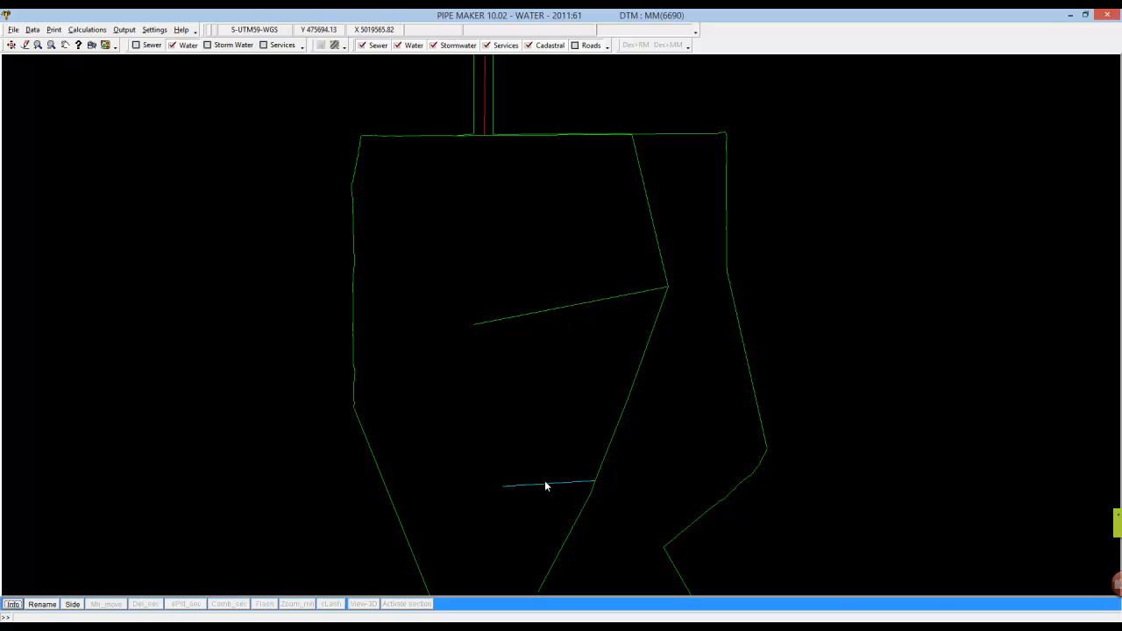
mouse_move(869, 628)
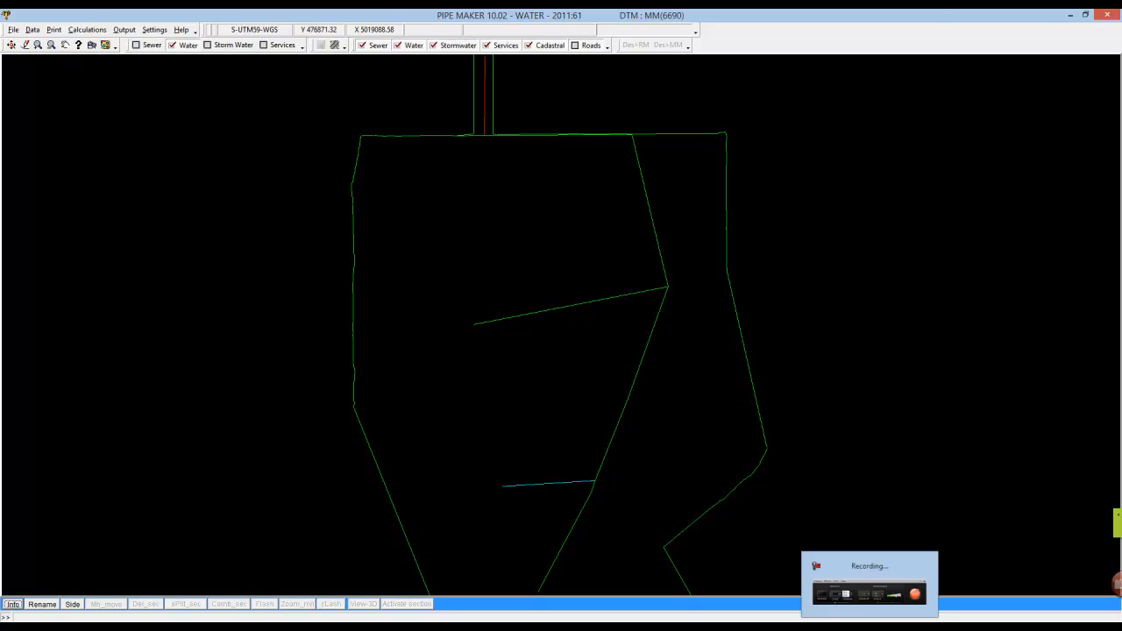